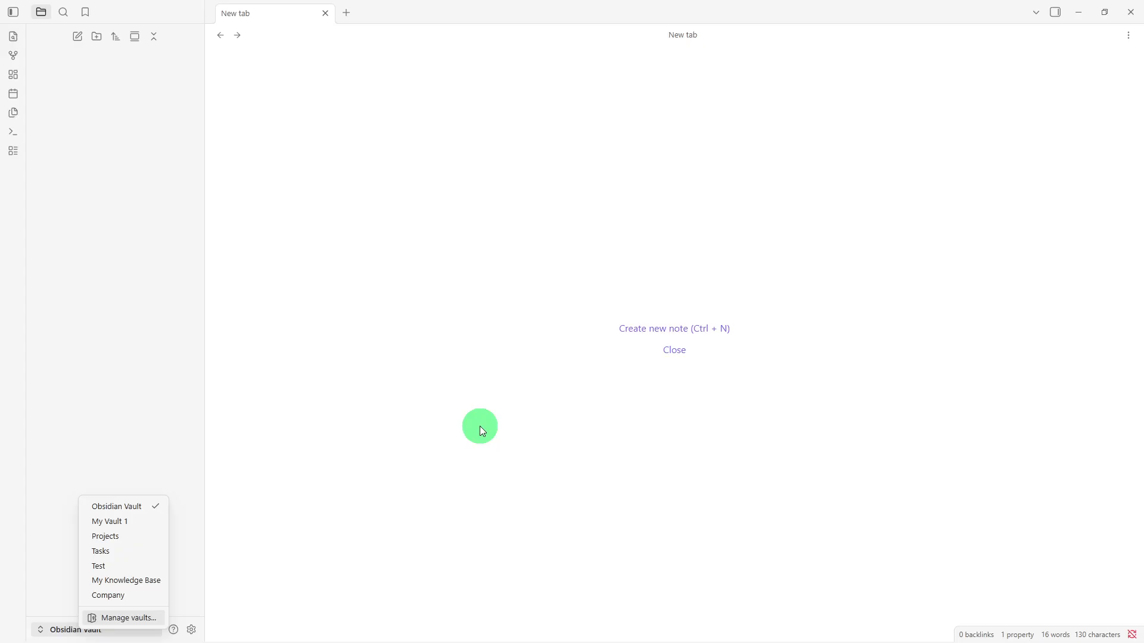
Create a folder named Business in the Obsidian Vault
left_click(104, 509)
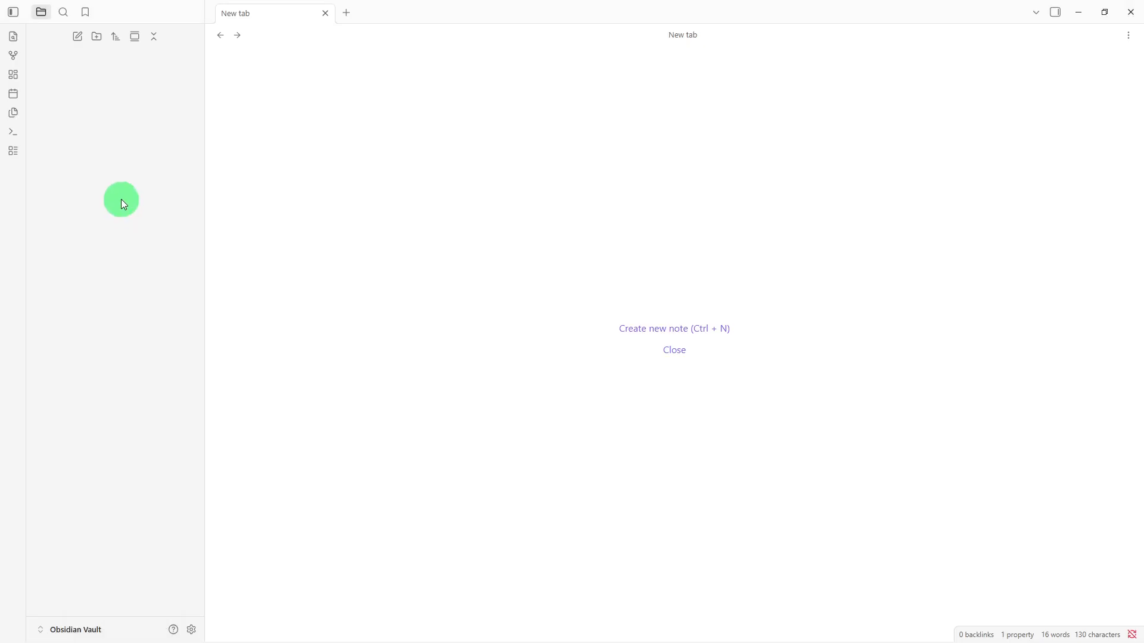
right_click(121, 200)
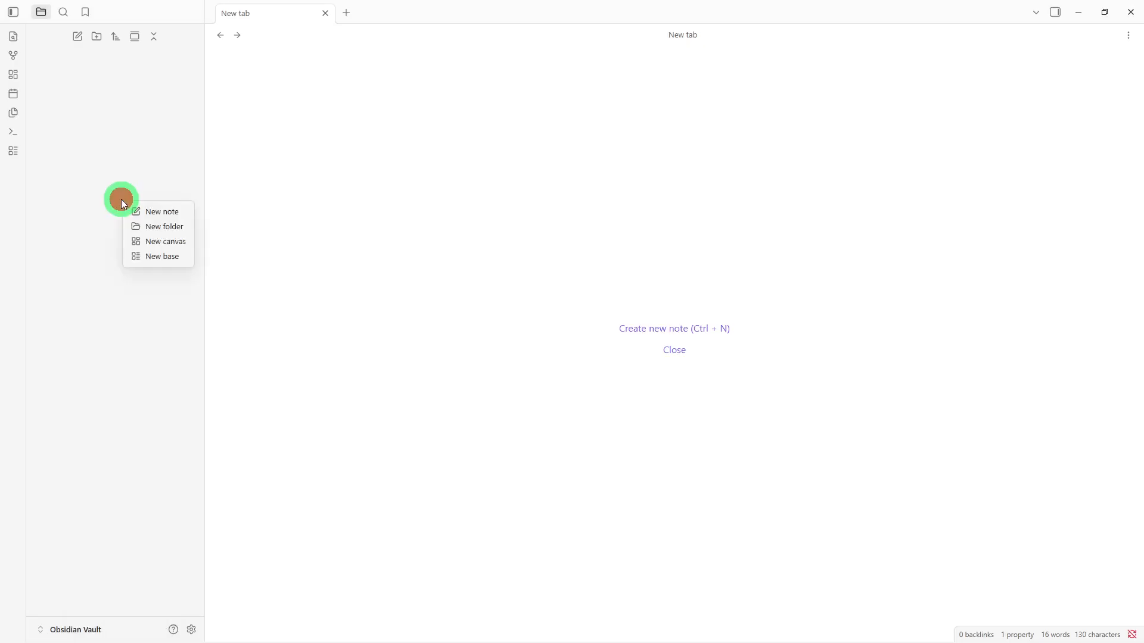
left_click(140, 226)
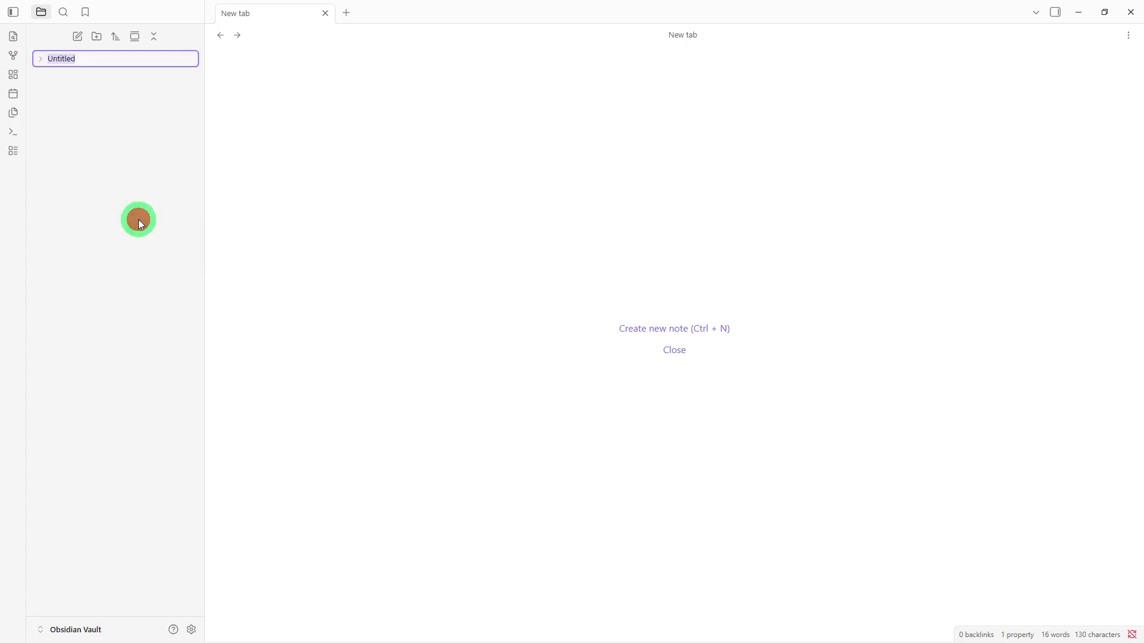
key("BackSpace")
type("Business")
key("Return")
Create a second top-level folder named Projects
right_click(139, 221)
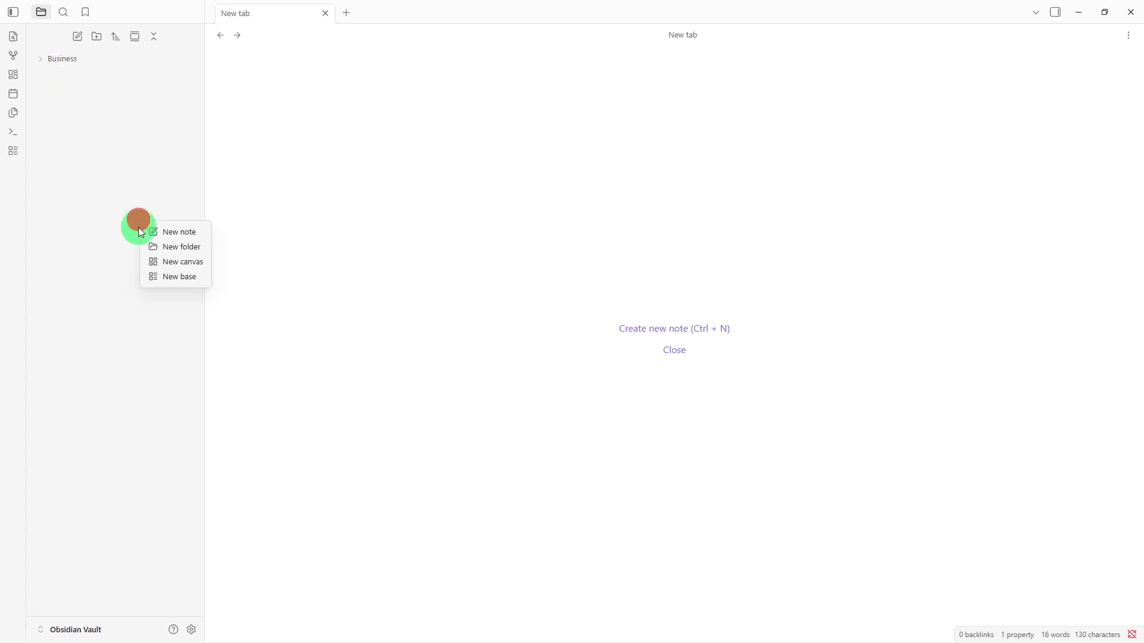
left_click(166, 247)
key("BackSpace")
type("P")
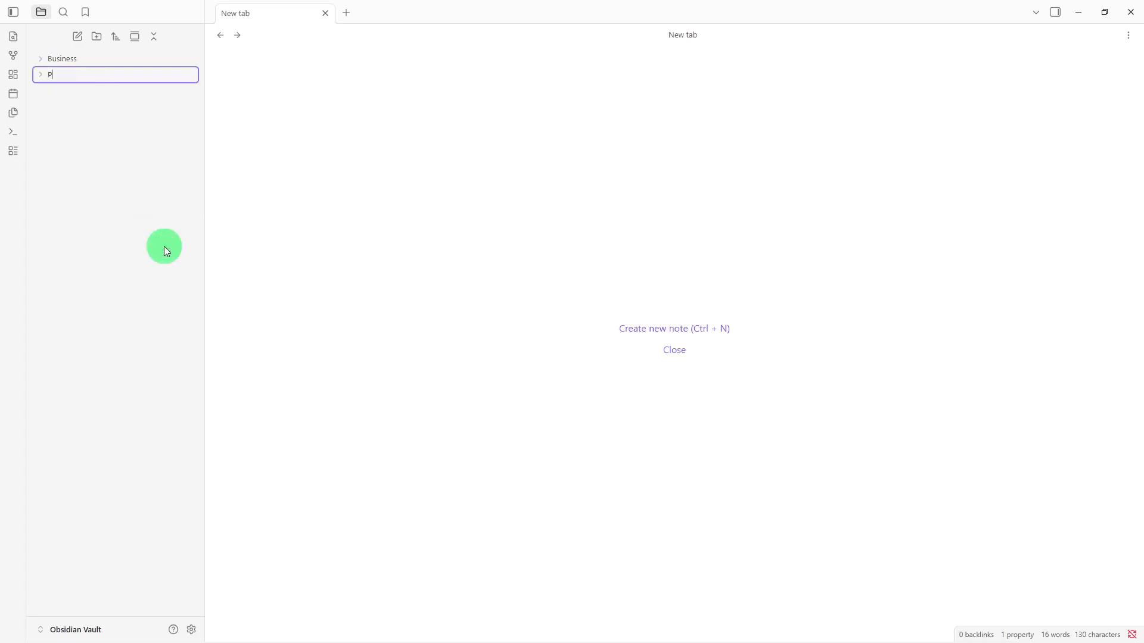
type("rojects")
key("Return")
Create a blank note at the vault's top level and a folder named Resources
right_click(166, 251)
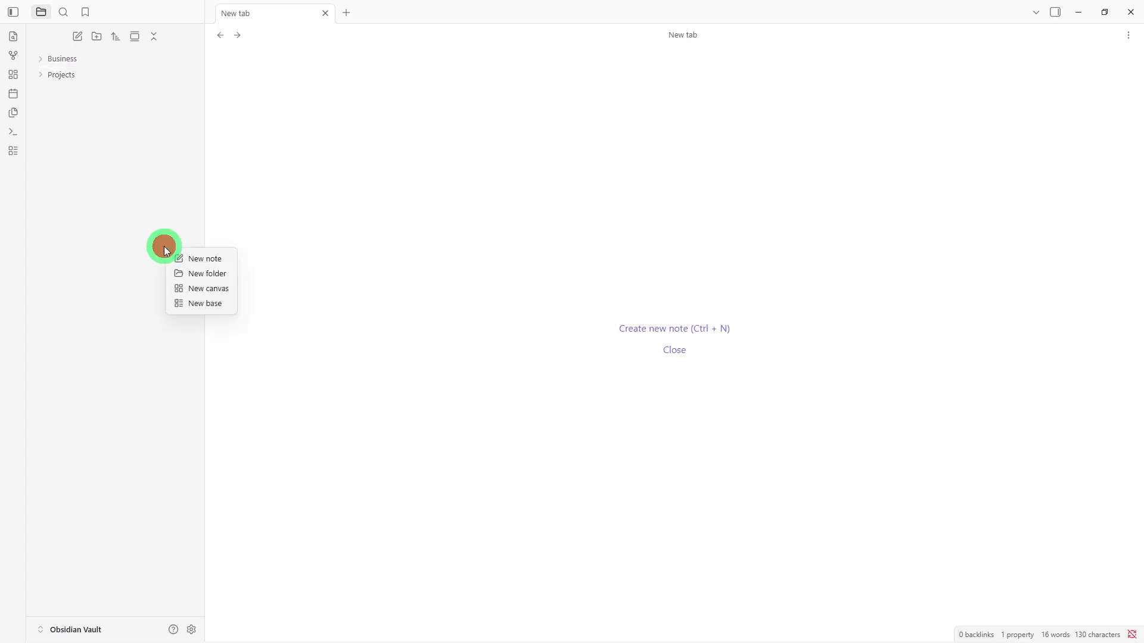
left_click(170, 265)
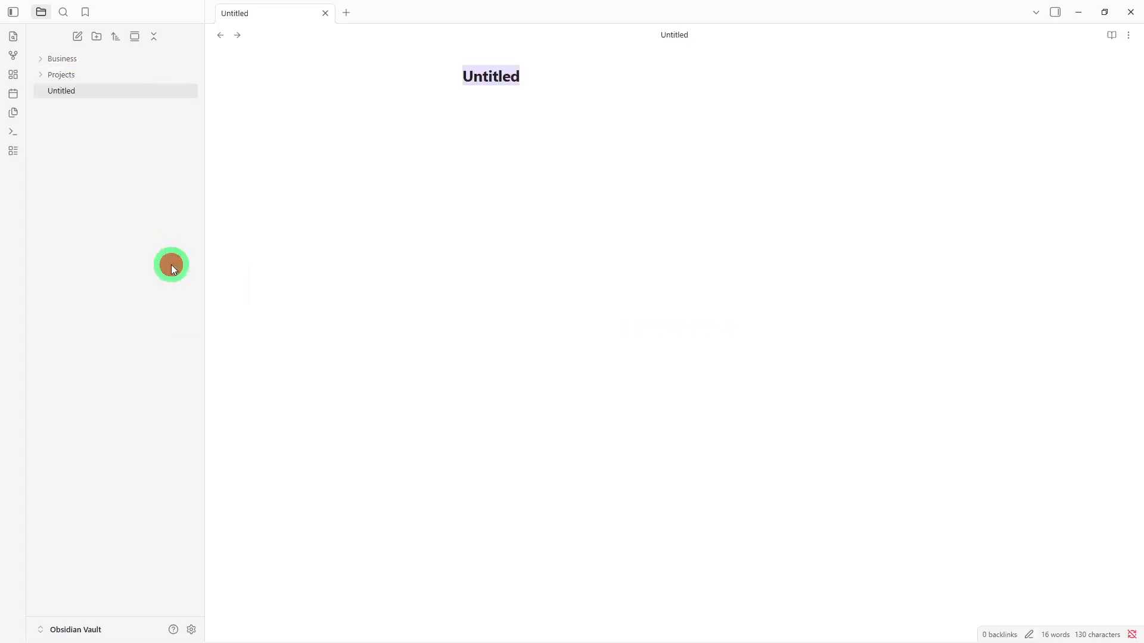
right_click(175, 259)
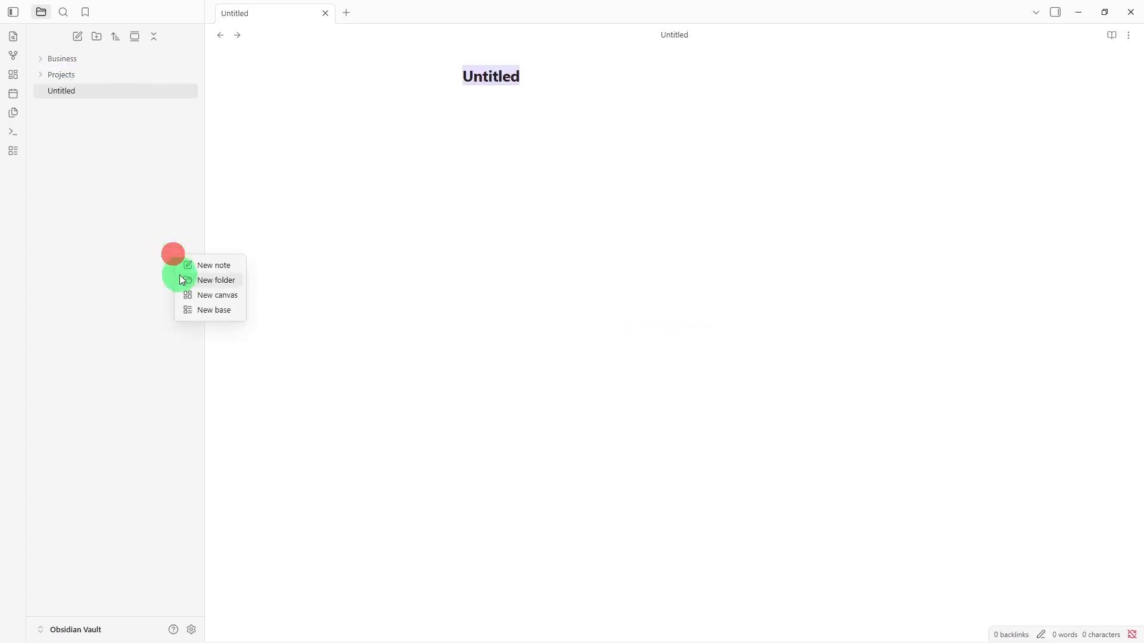
left_click(181, 279)
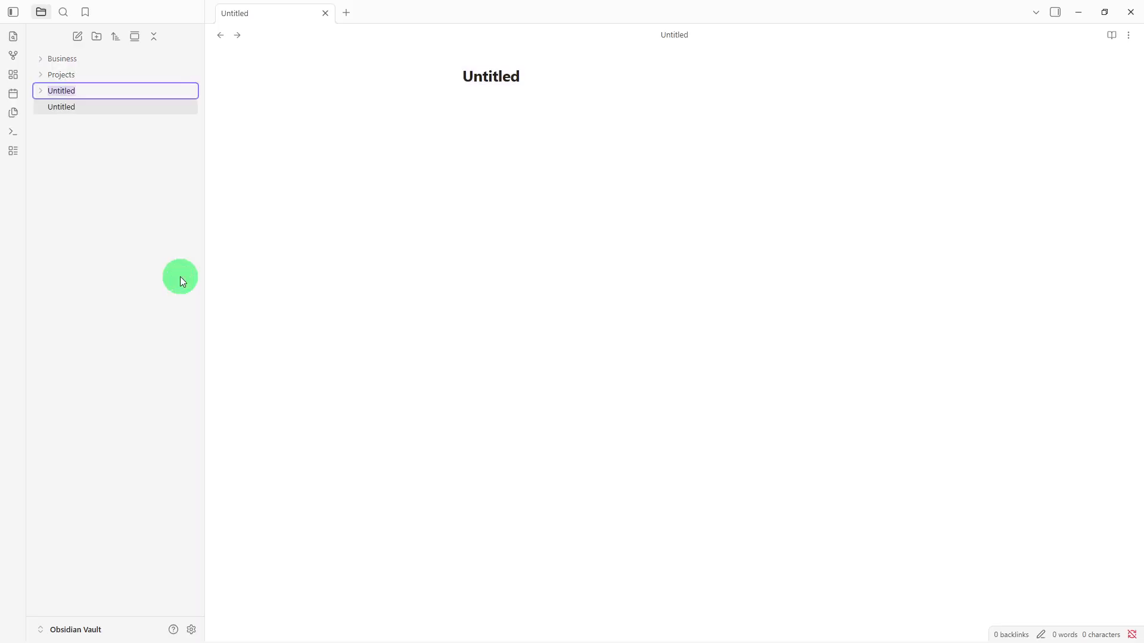
key("BackSpace")
type("Resources")
key("Return")
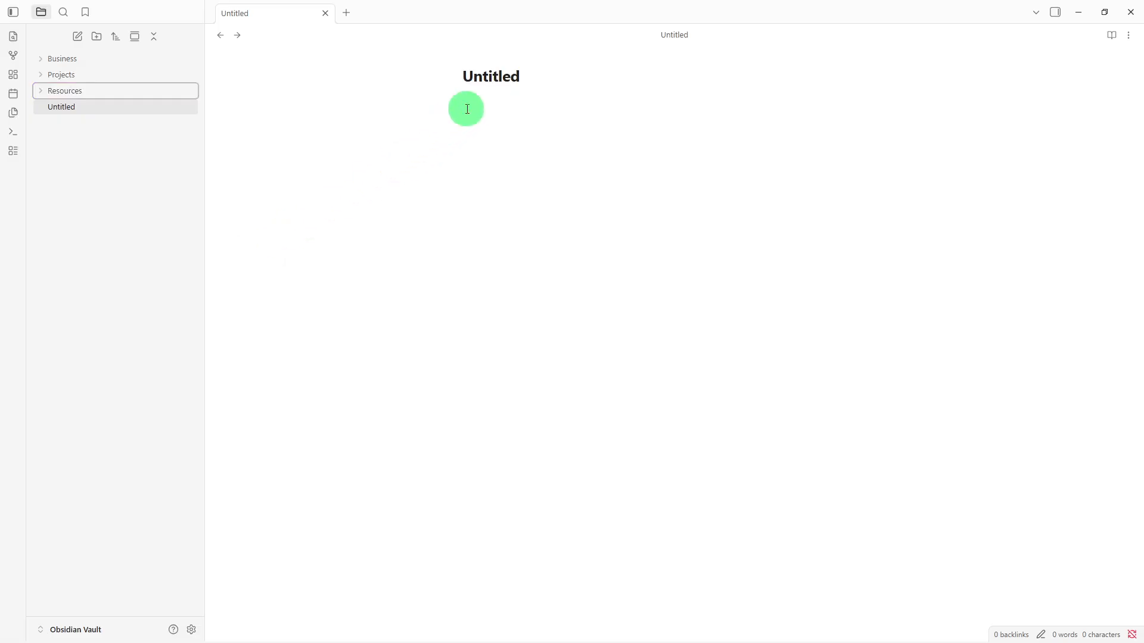
Title the blank note Solopreneur Dashboard and add the headings Today's Priorities, Business Goals, Active Projects, Client Updates, Quick Links and Notes, each with an empty bullet
left_click(498, 78)
double_click(498, 78)
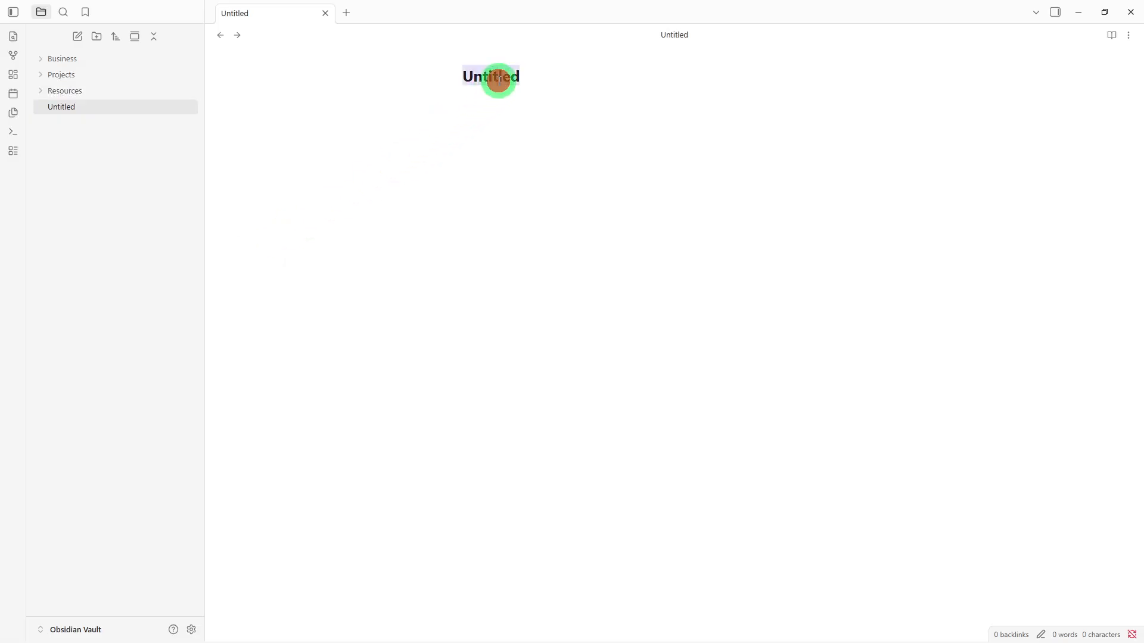
type("Solopren")
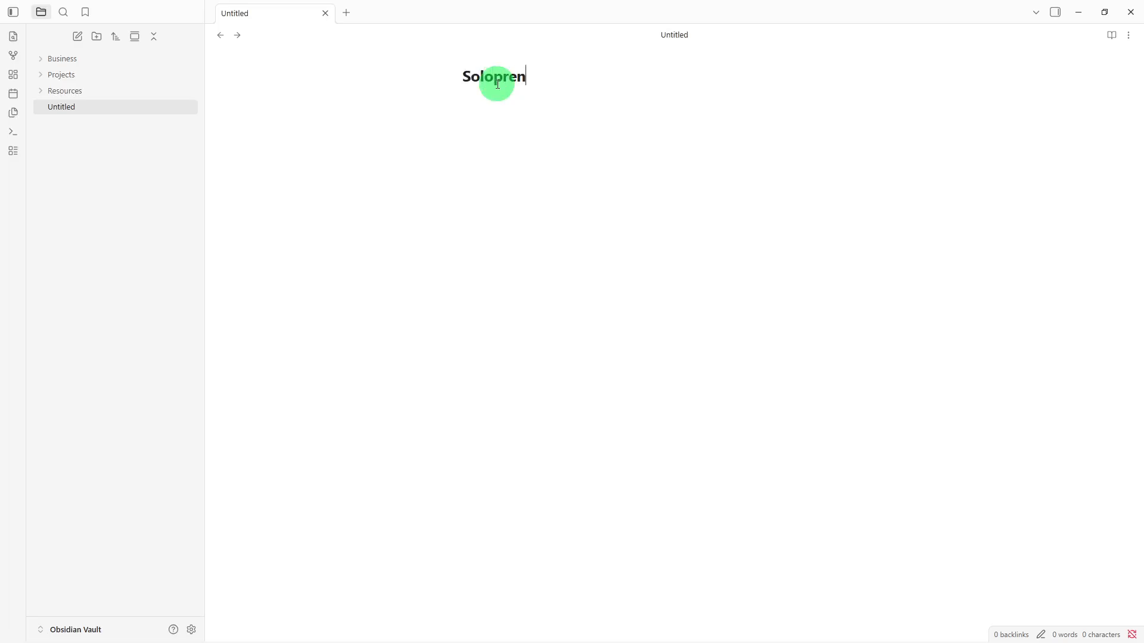
type("eur Dashboard")
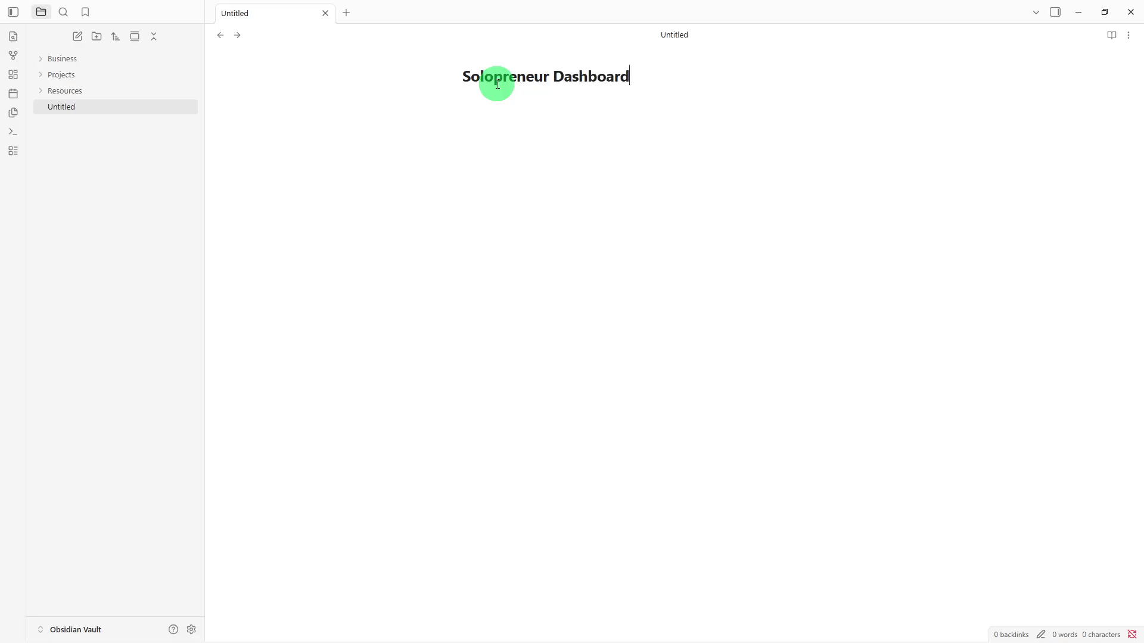
key("Return")
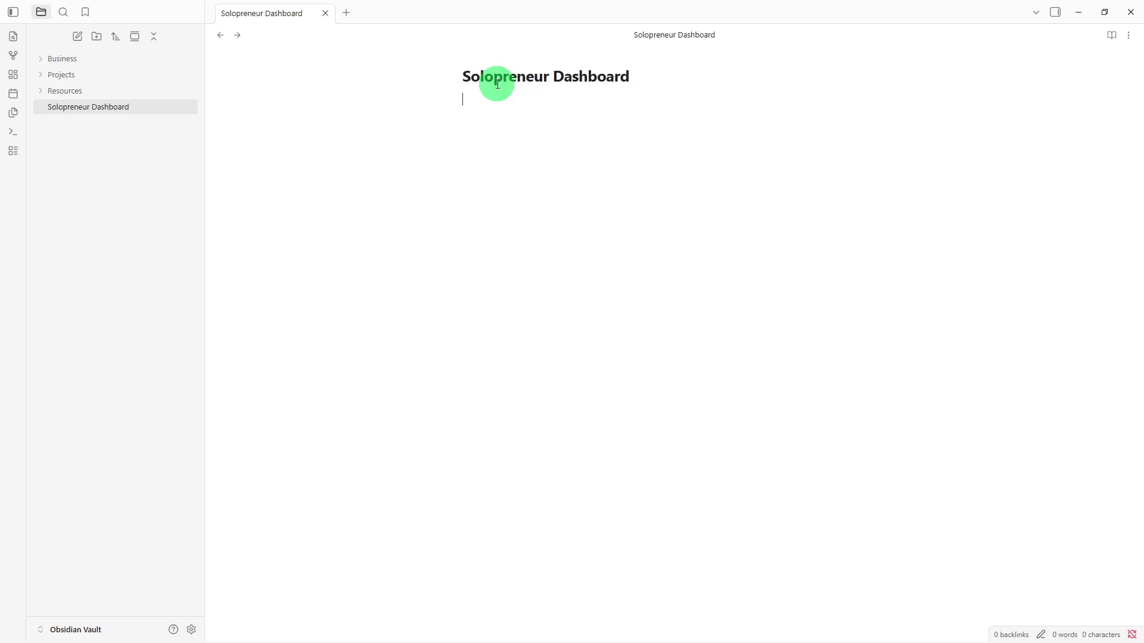
type("Today's Priorities -  Business Goals -  Active Projects -  Client Updates -  Quick Links -  Notes -")
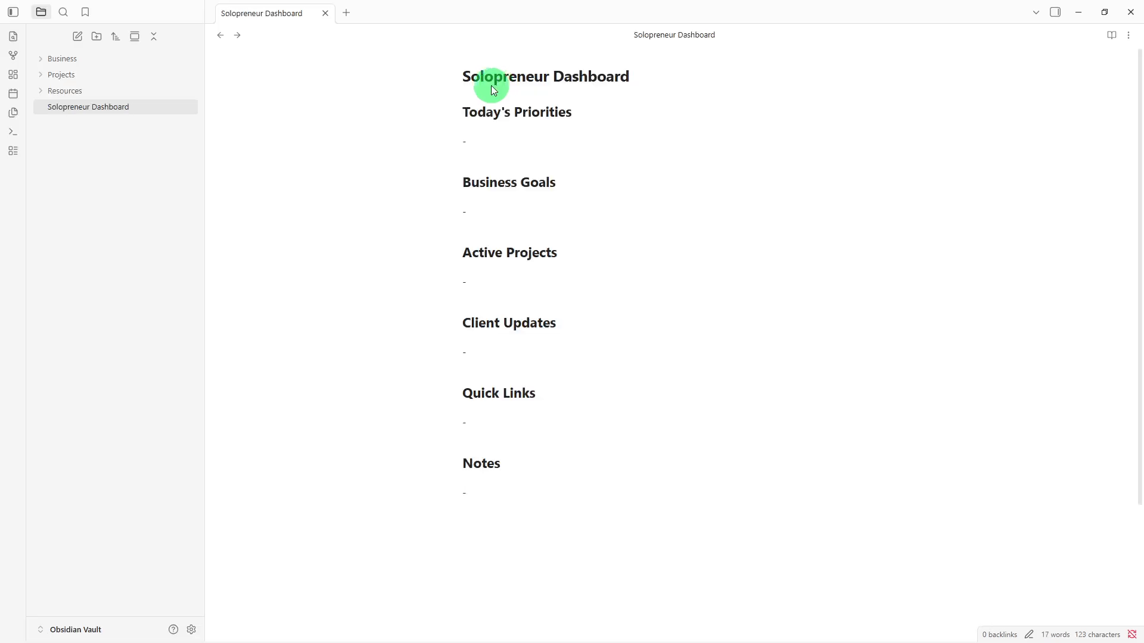
Move the Solopreneur Dashboard note into the Business folder and expand the Business, Projects and Resources folders
left_click_drag(124, 107, 124, 55)
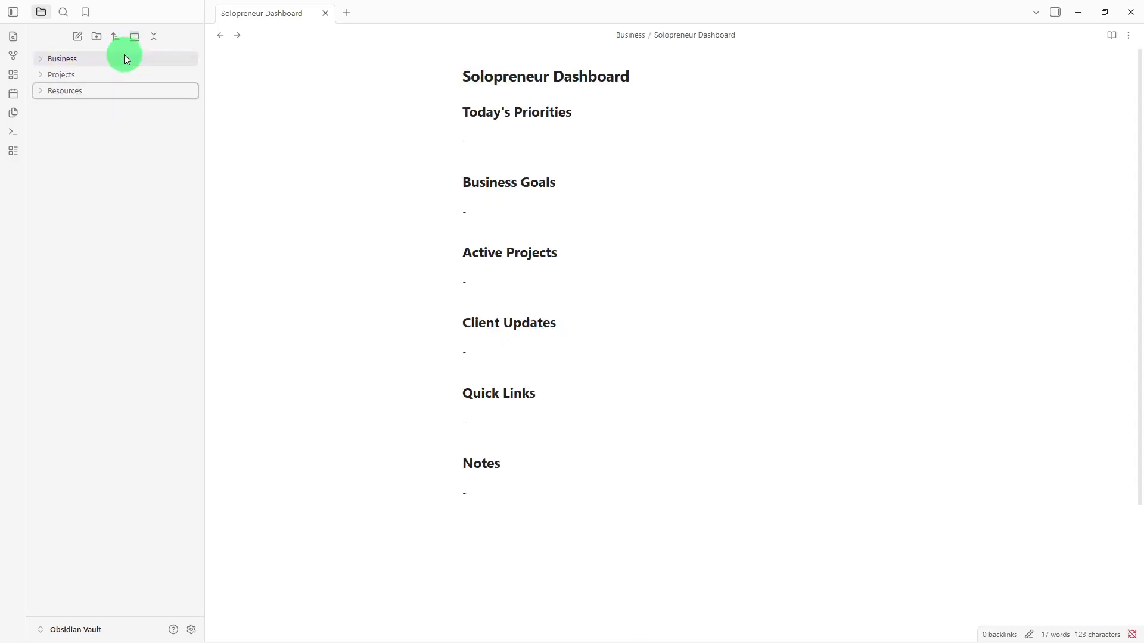
left_click(124, 55)
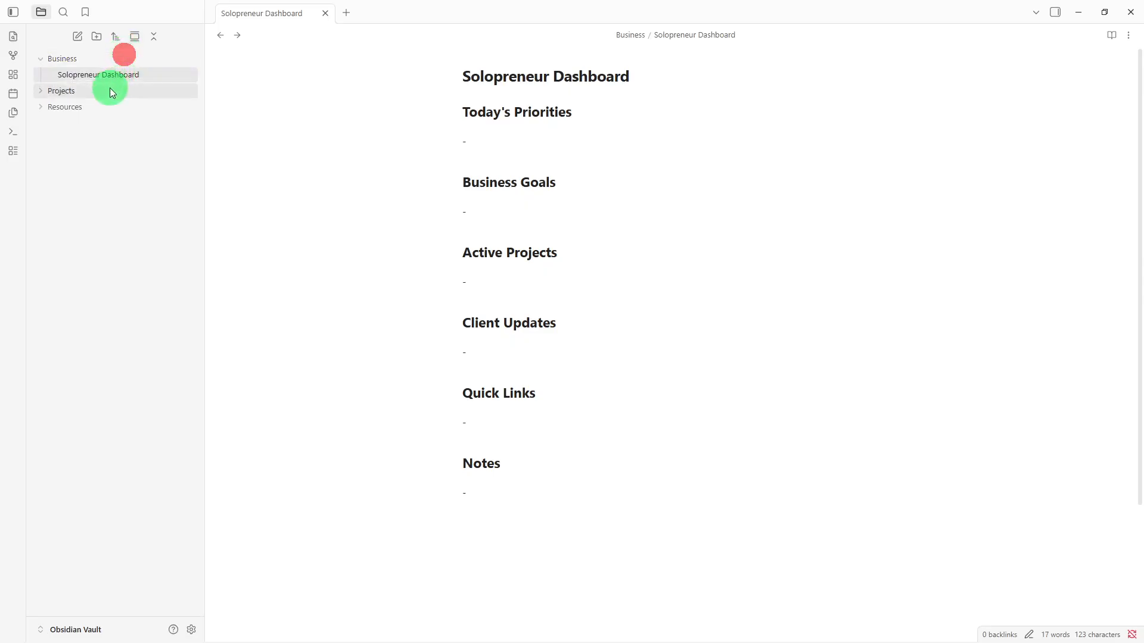
left_click(110, 90)
left_click(106, 110)
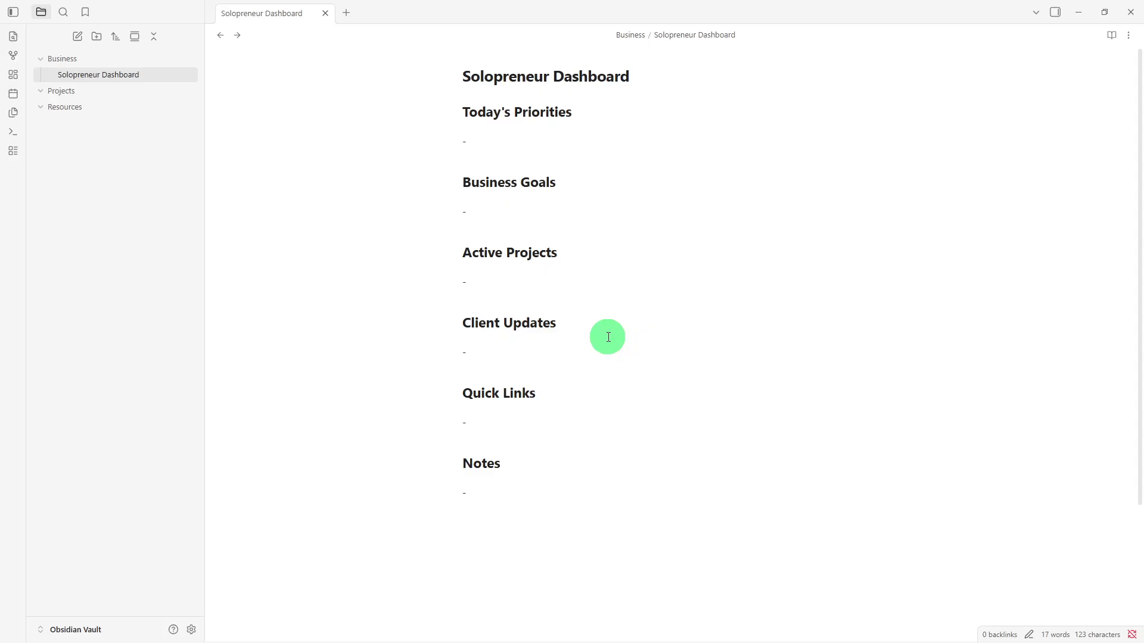
Create a new top-level note titled Project Tracker
right_click(112, 184)
left_click(157, 195)
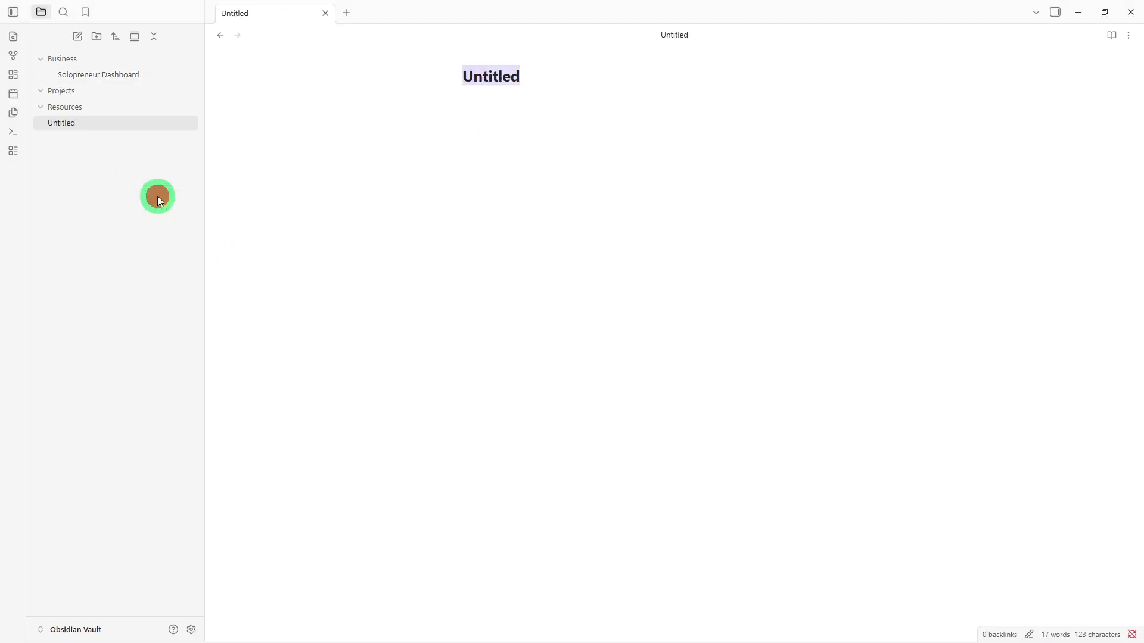
key("BackSpace")
type("P")
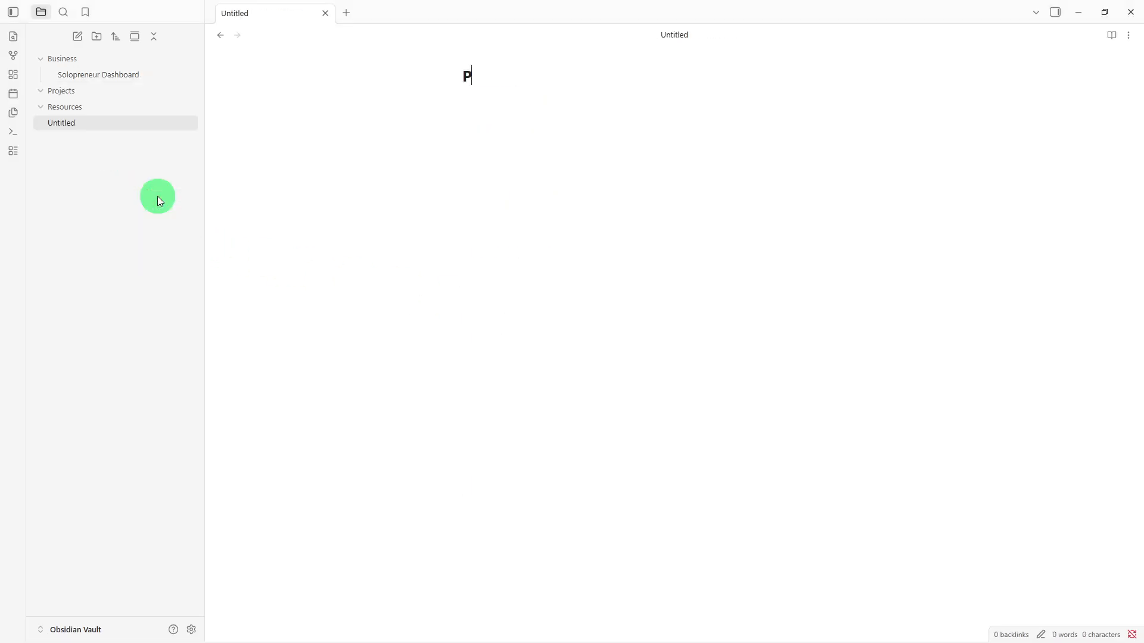
type("roject Tracker")
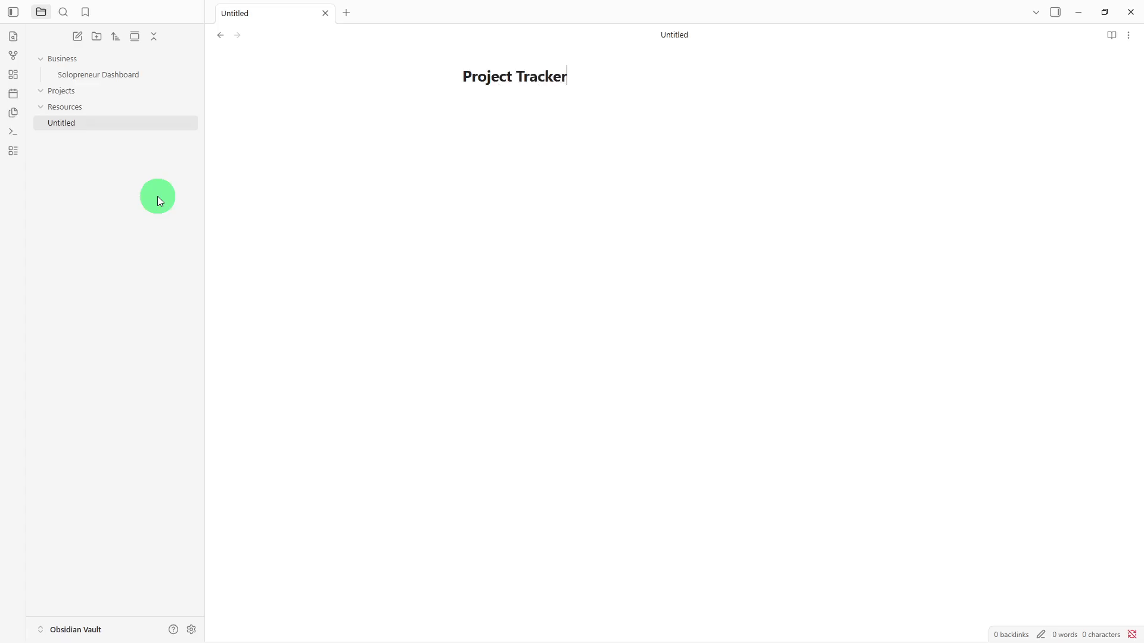
key("Return")
Add the headings Active Projects, Upcoming Tasks, Deadlines, Progress Updates and Related Notes to the Project Tracker note and move it into the Projects folder
type("## Active Projects -   ## Upcoming Tasks -   ## Deadlines -   ## Progress Updates -   ## Related Notes -")
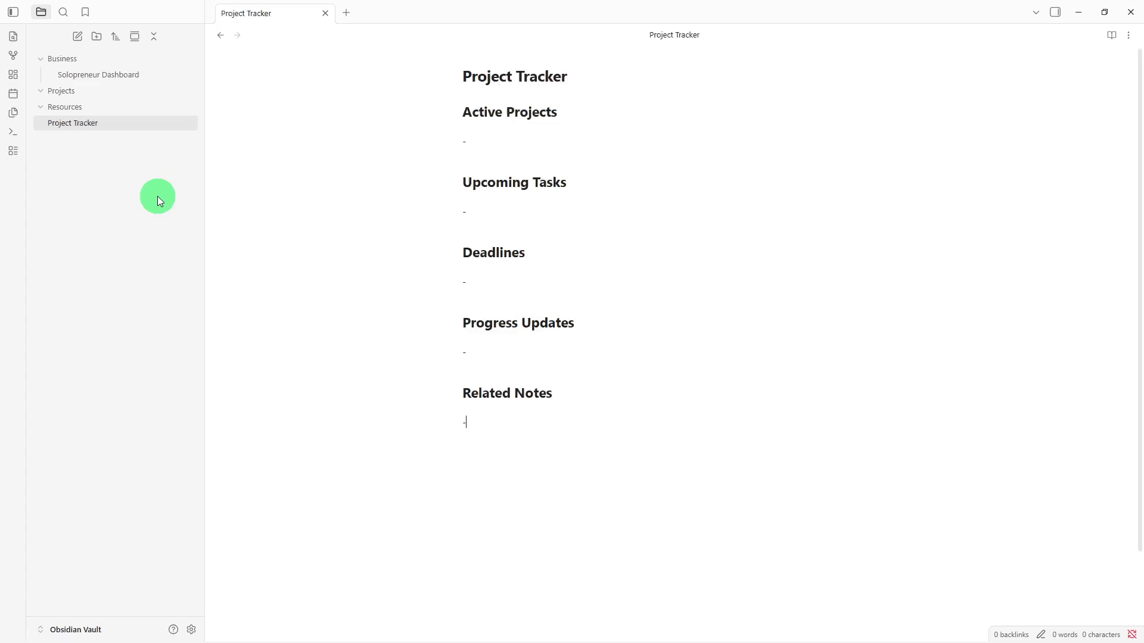
left_click(1001, 331)
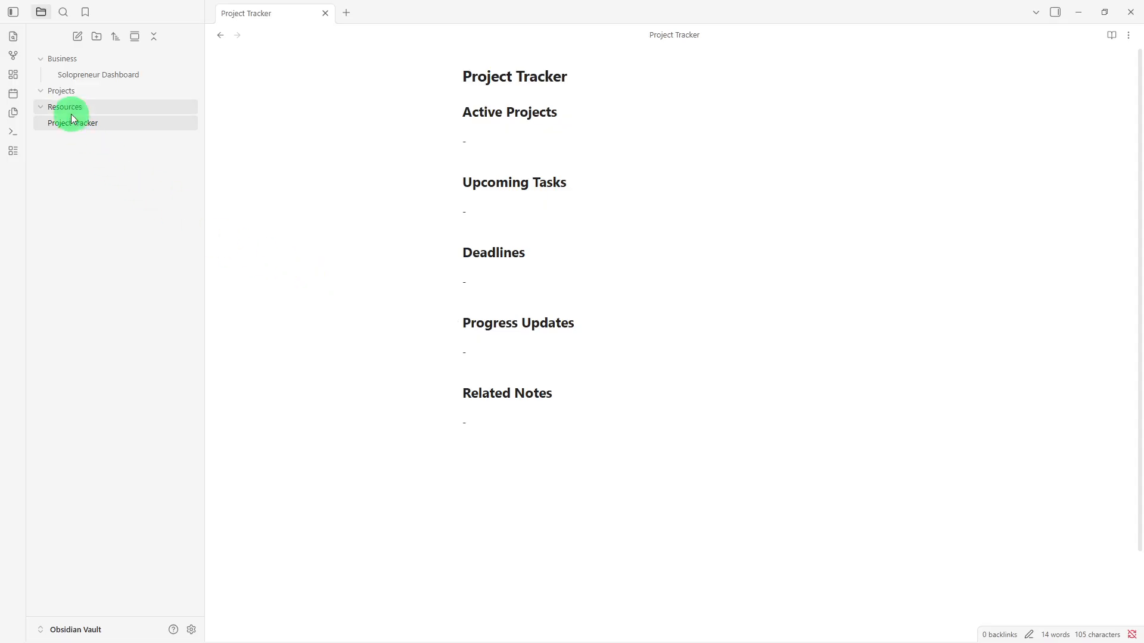
left_click_drag(63, 124, 81, 93)
Create a new top-level note titled Business Resources
right_click(106, 153)
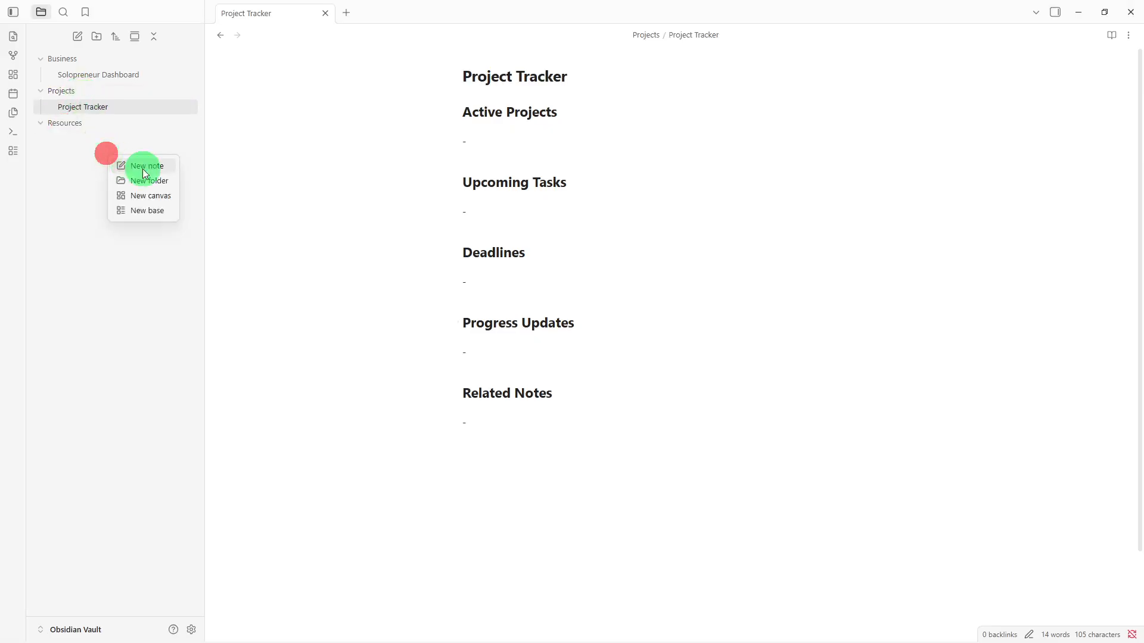
left_click(149, 164)
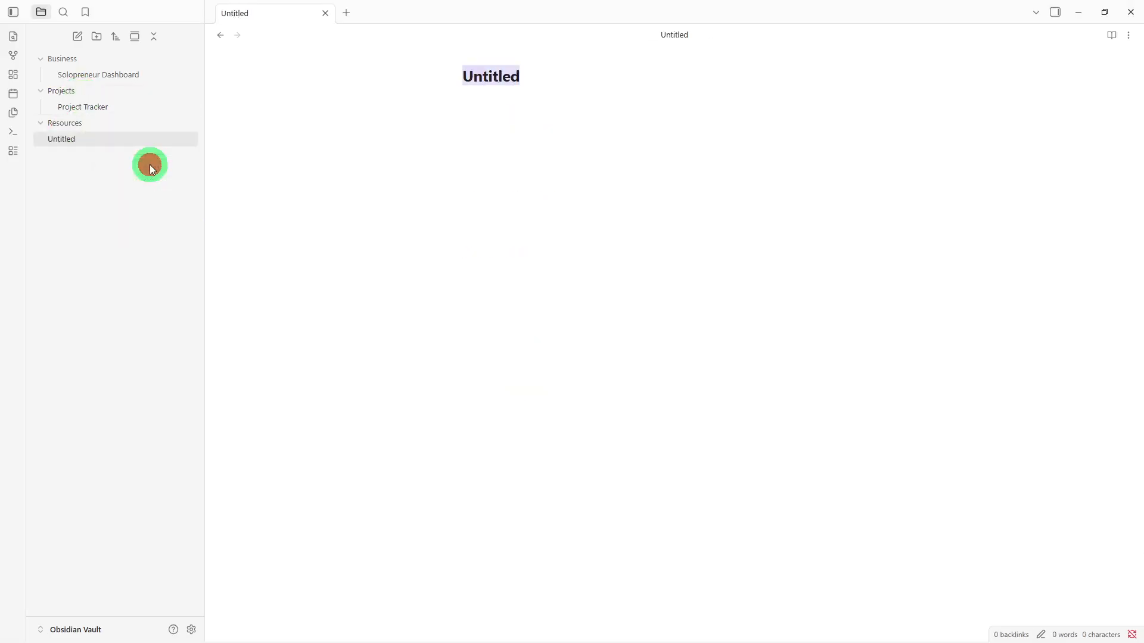
key("BackSpace")
type("Bus")
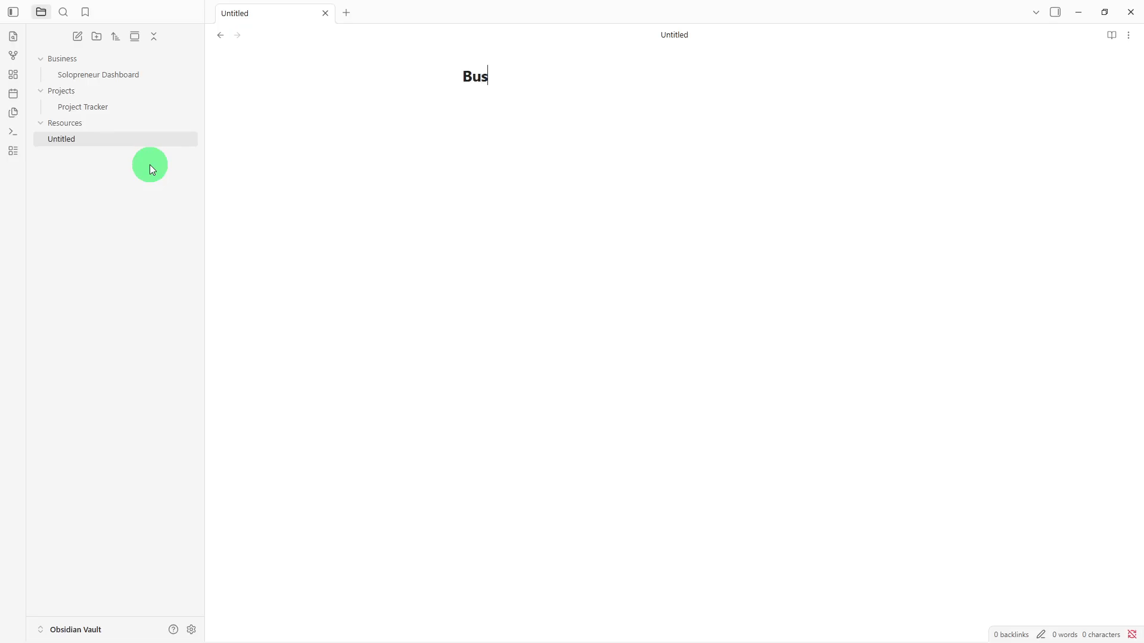
type("iness Resources")
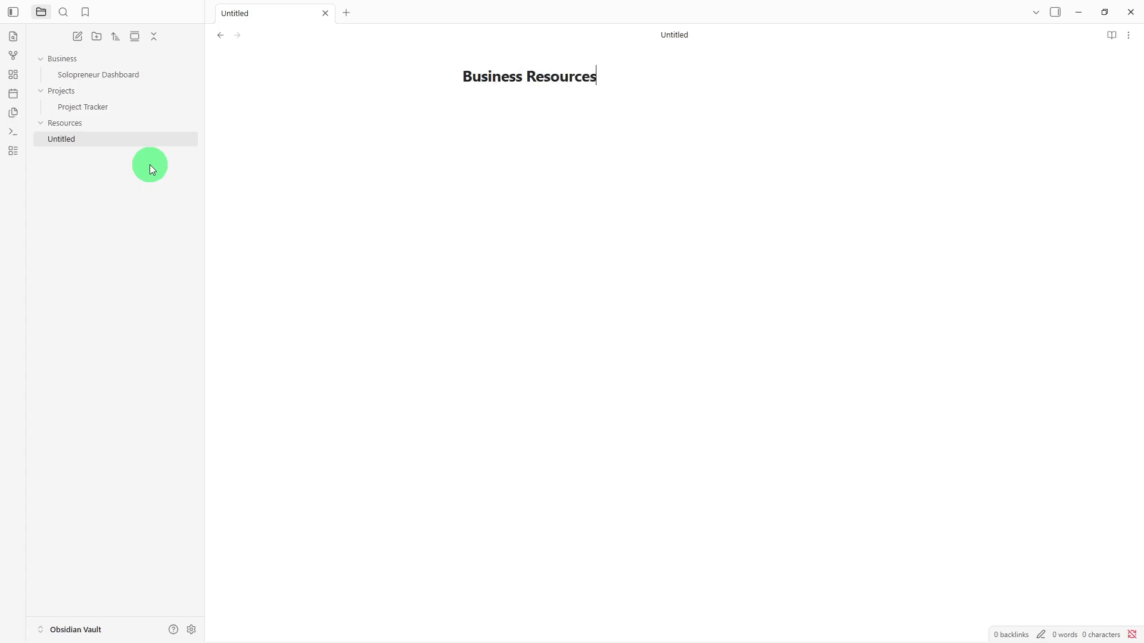
key("Return")
Paste the Templates, References, Useful Links, Tools and Notes sections into the Business Resources note and move it into the Resources folder
key("ctrl+v")
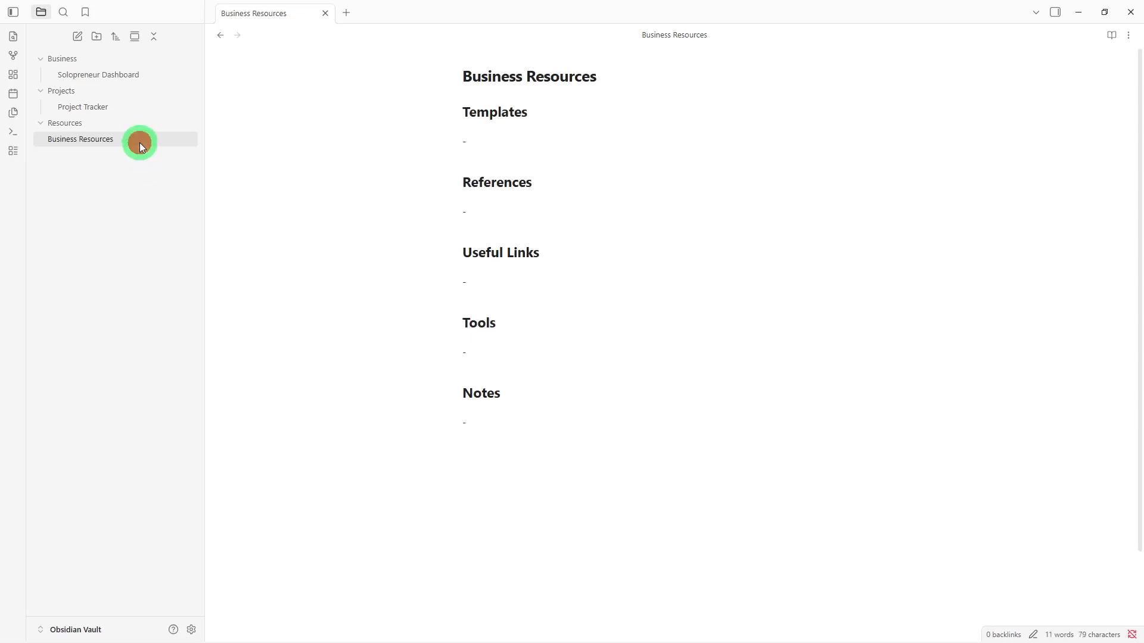
left_click_drag(140, 141, 139, 130)
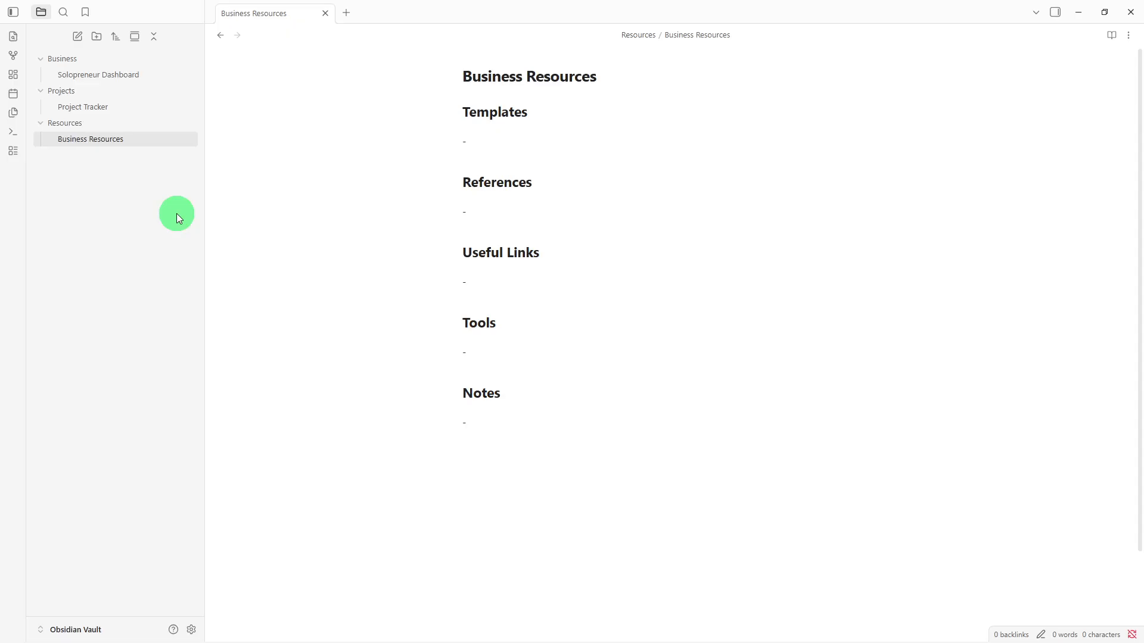
Open the Solopreneur Dashboard note and add an internal link to Project Tracker below the Notes section
left_click(143, 81)
left_click(547, 531)
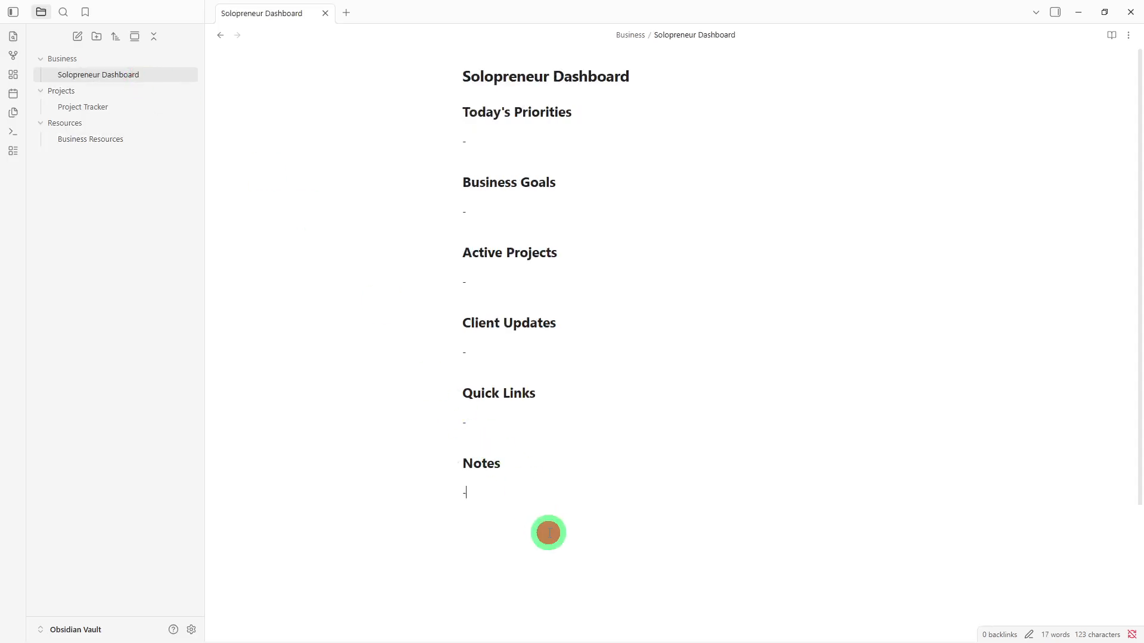
type("[[")
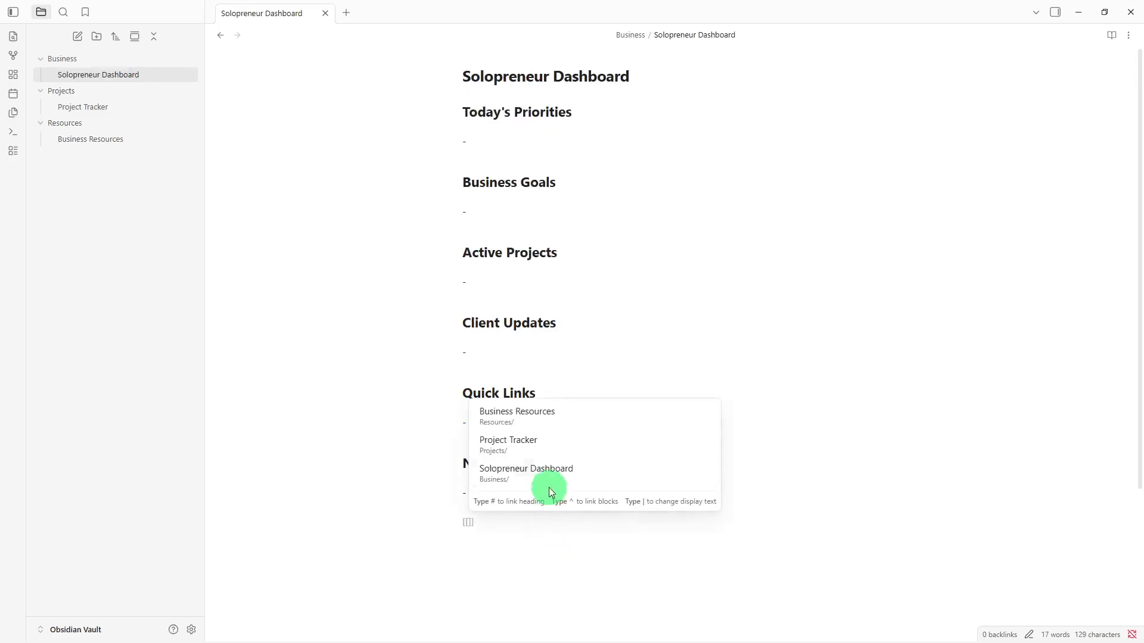
left_click(553, 439)
key("Return")
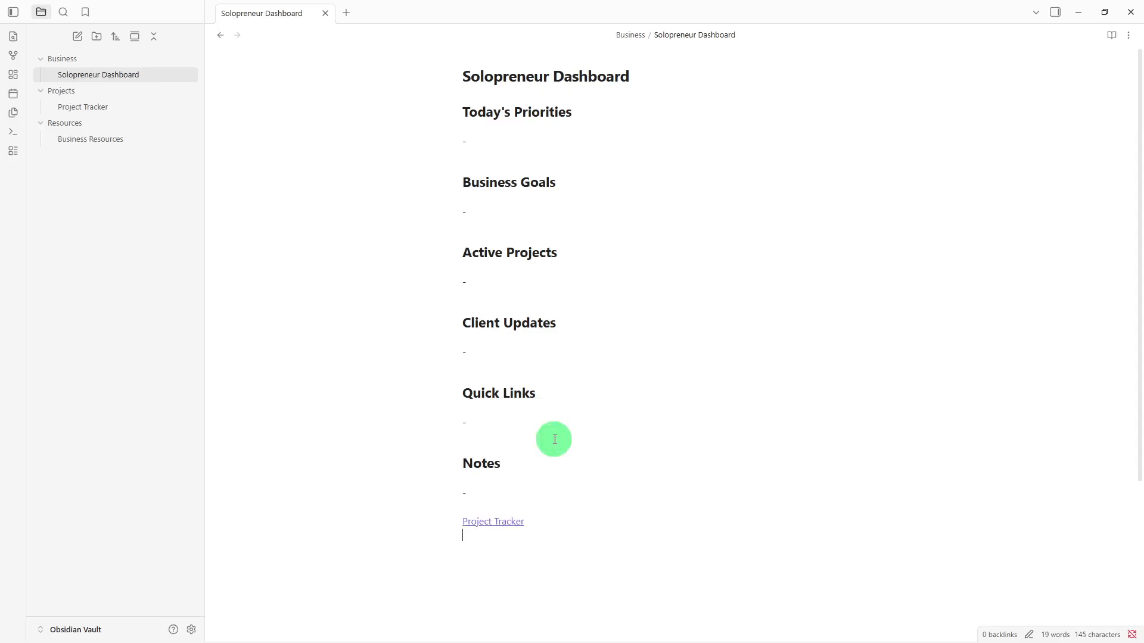
Follow the link to the Project Tracker note and add an internal link to Business Resources below its Related Notes section
left_click(510, 522)
left_click(527, 500)
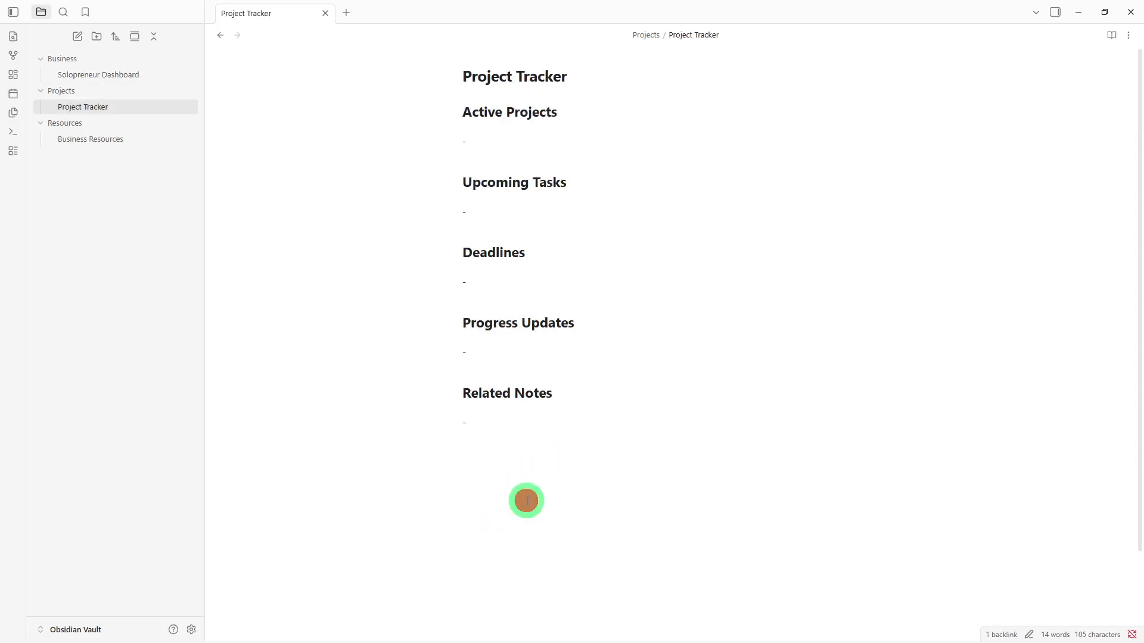
key("Return")
type("[[")
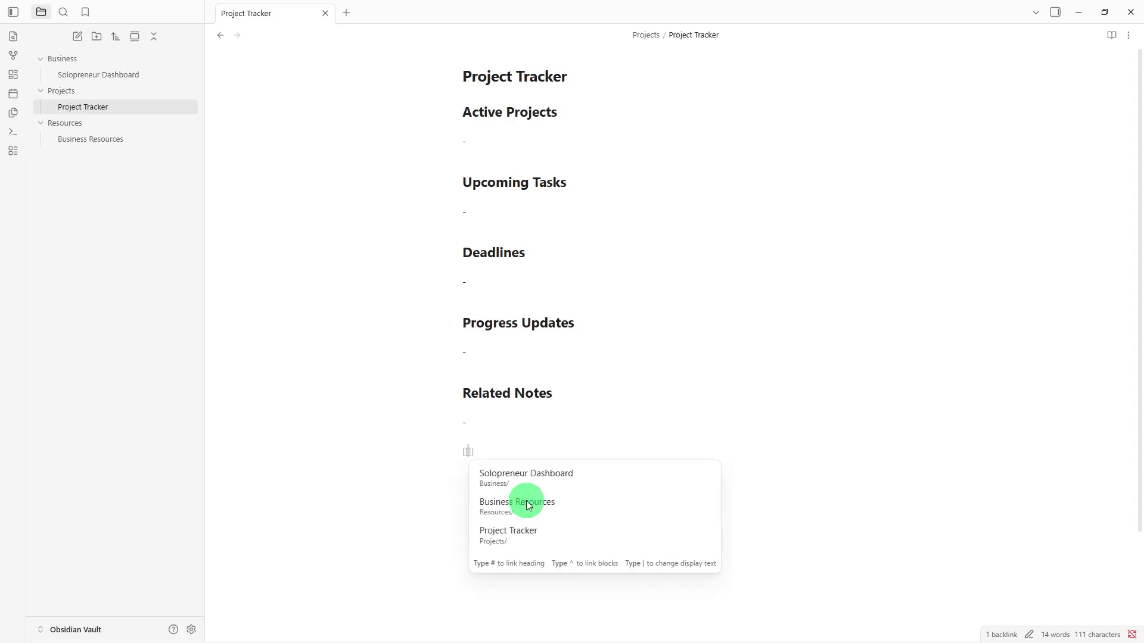
left_click(526, 503)
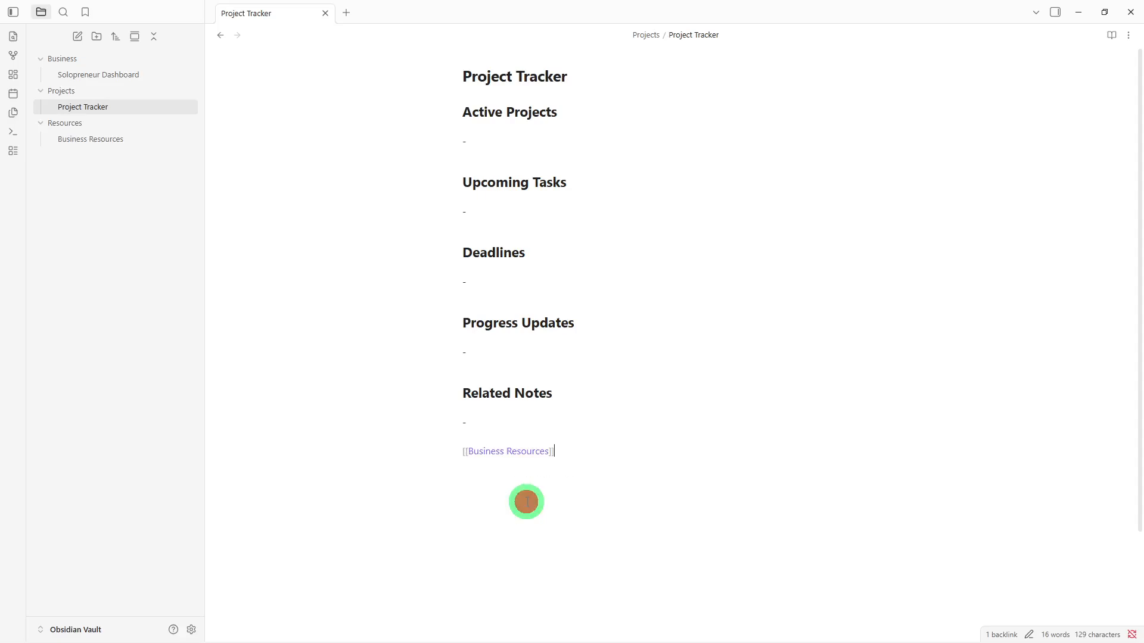
Follow the link to the Business Resources note and add an internal link to Solopreneur Dashboard below its Notes section
key("Return")
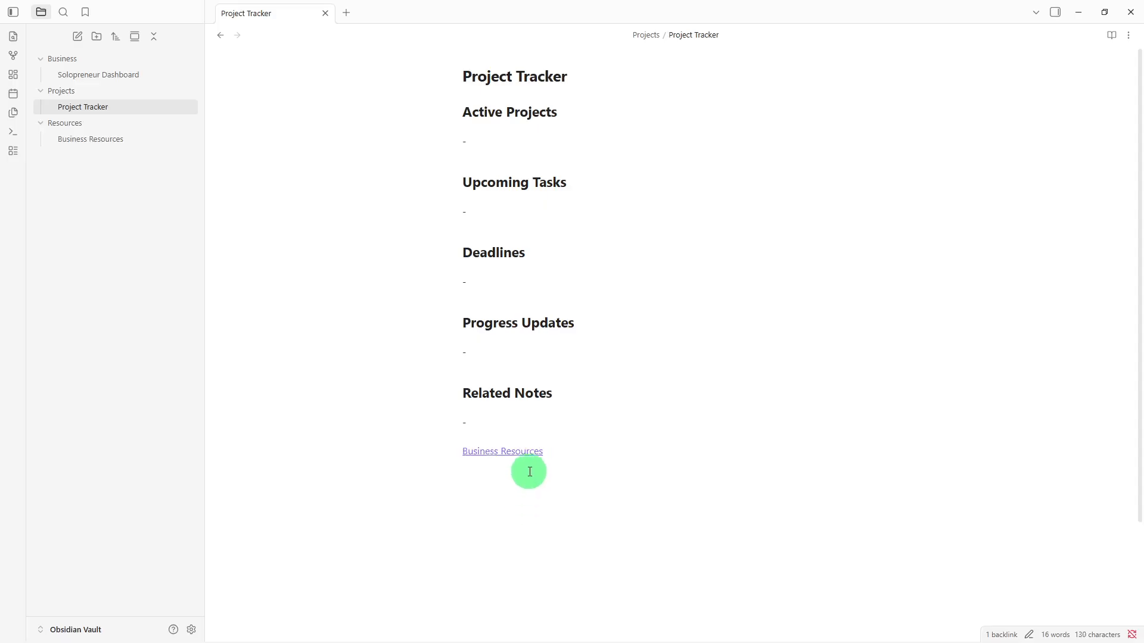
left_click(532, 455)
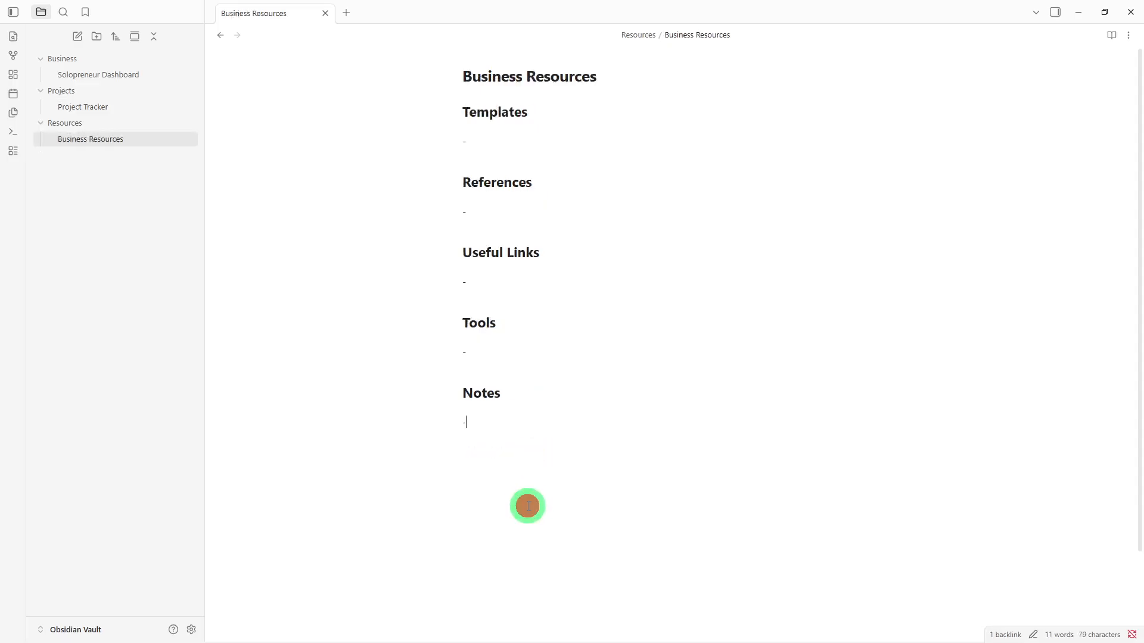
key("Return")
key("Return")
type("[[")
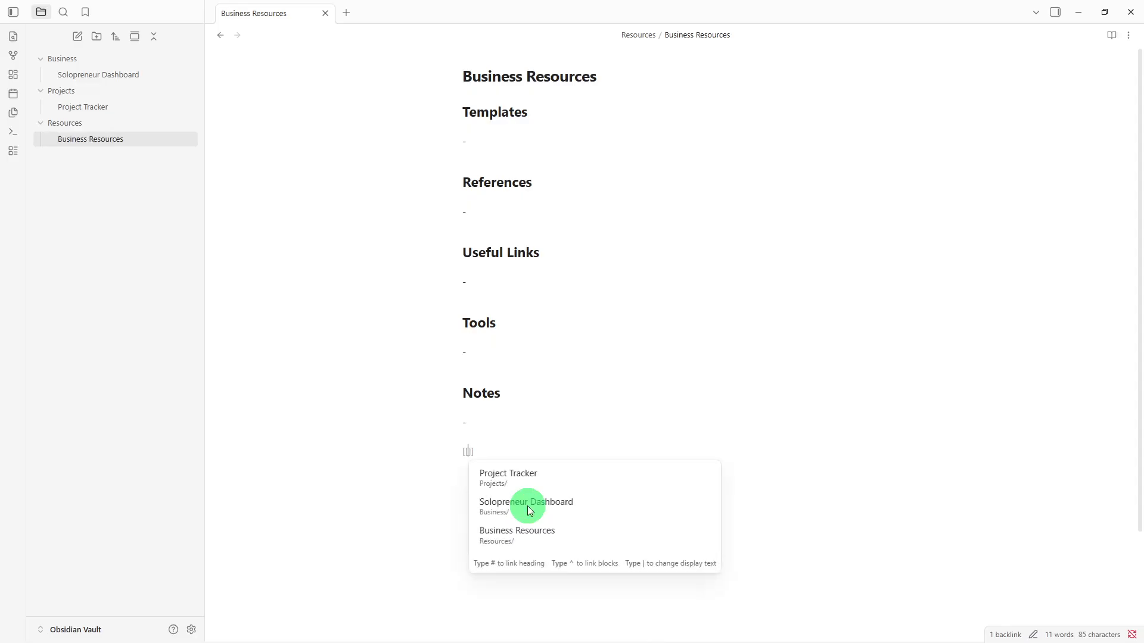
left_click(527, 506)
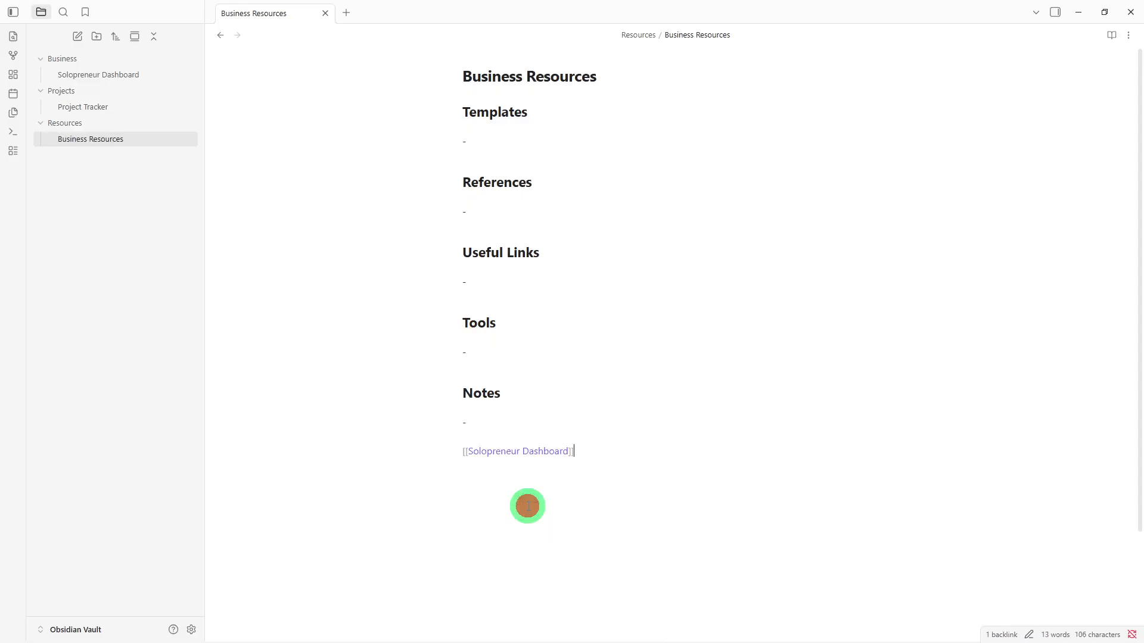
key("Return")
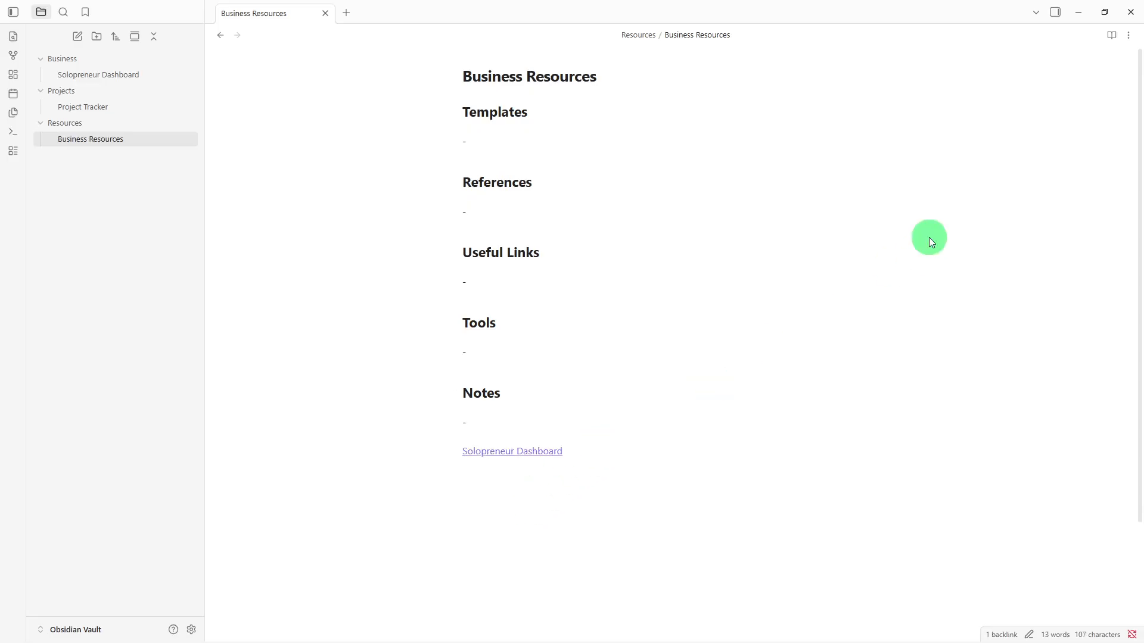
Add a tags file property with the value resources to the Business Resources note
left_click(1127, 37)
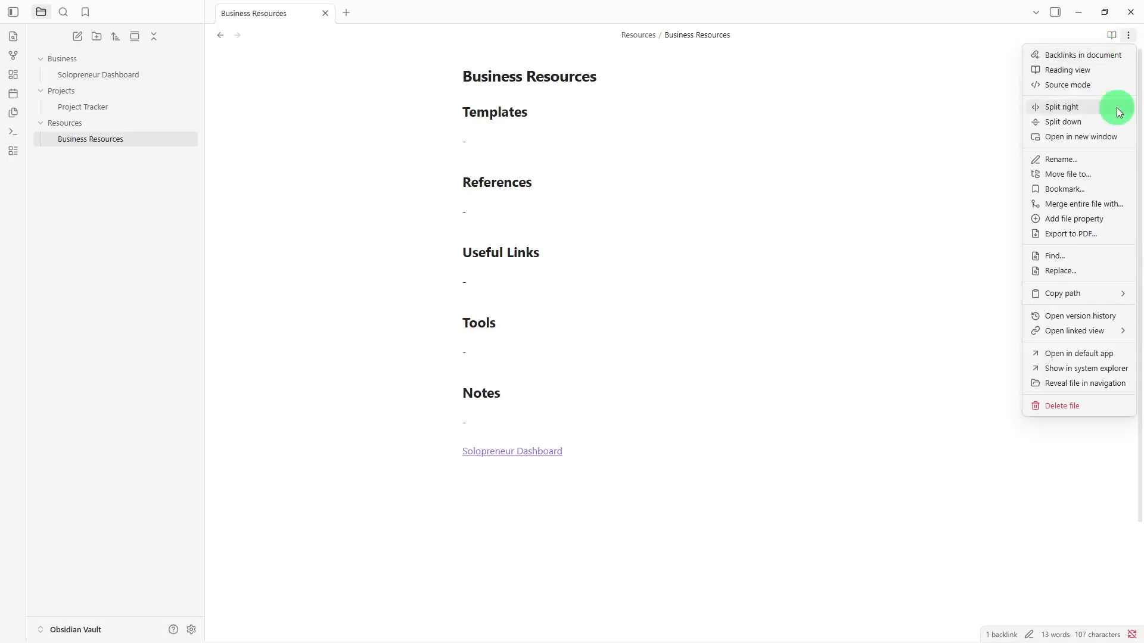
left_click(1093, 226)
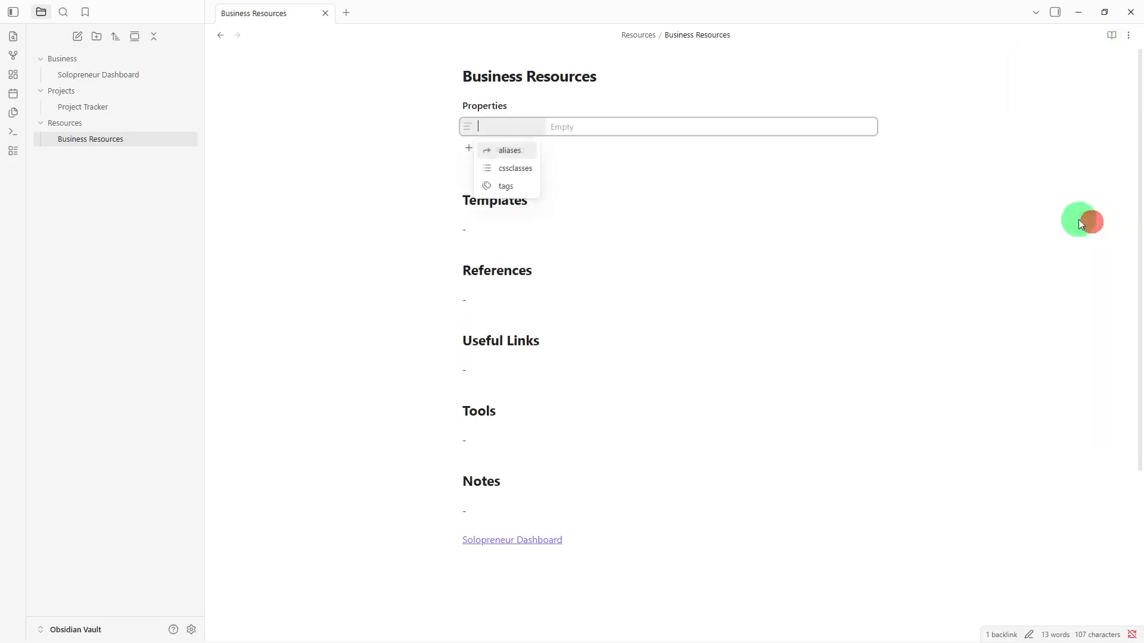
left_click(489, 184)
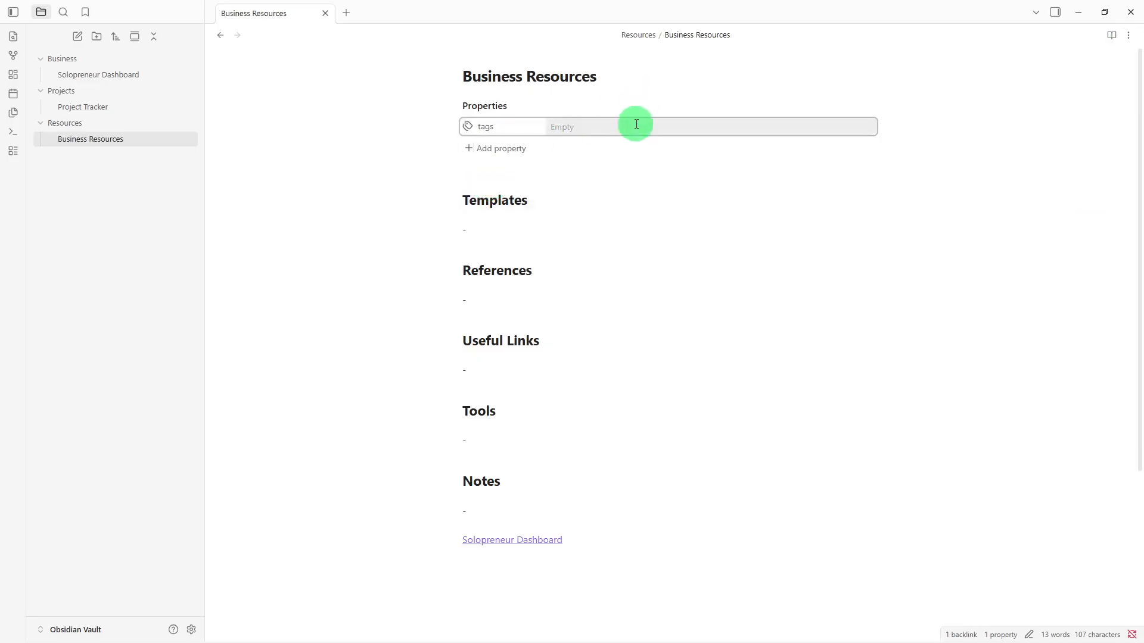
type("resources")
key("Return")
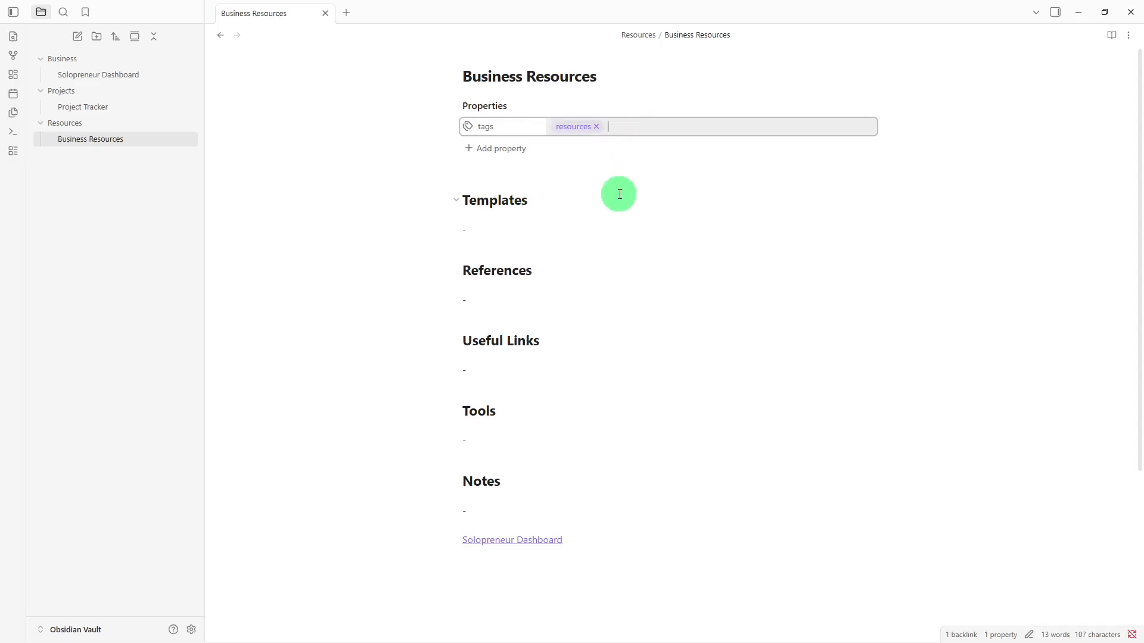
Insert the inline tags #templates and #planning on the line above the Solopreneur Dashboard link
left_click(530, 528)
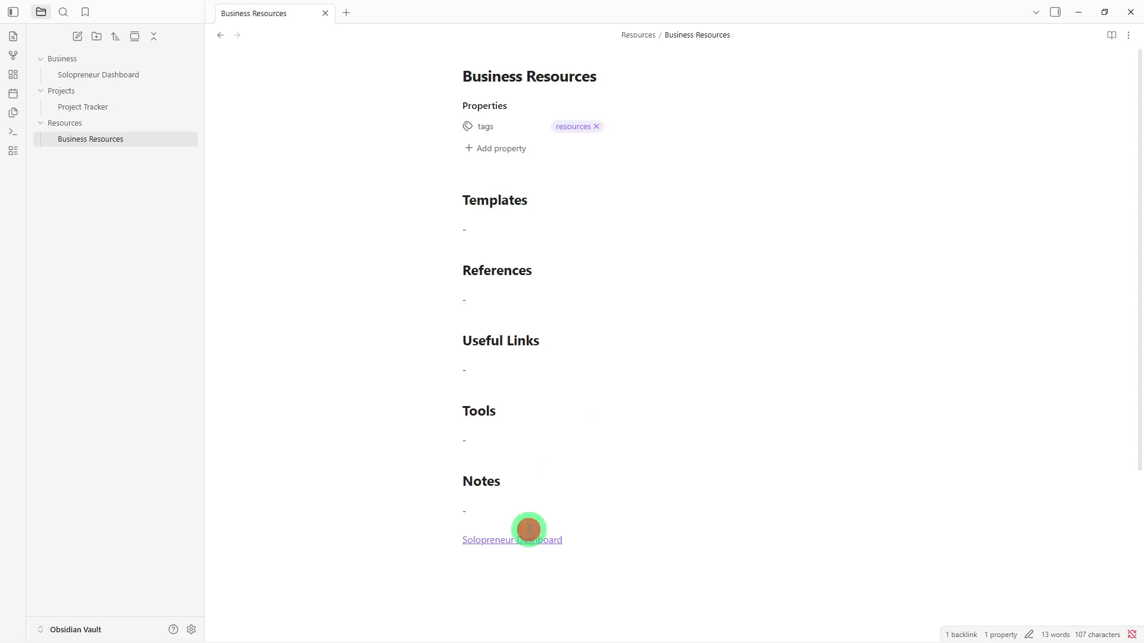
type("#")
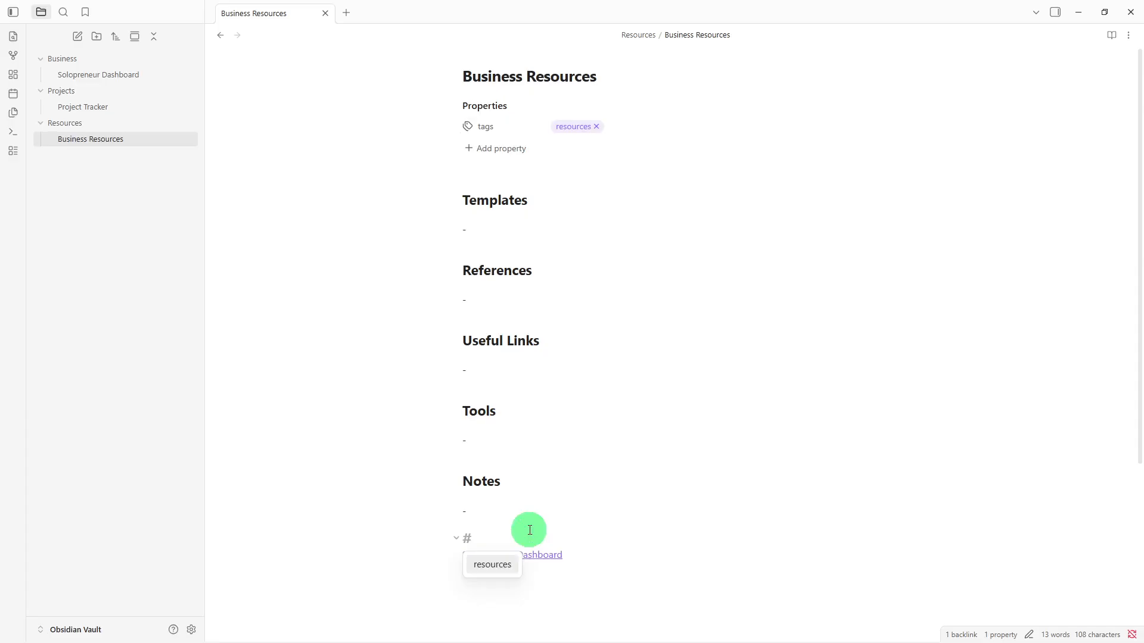
type("t")
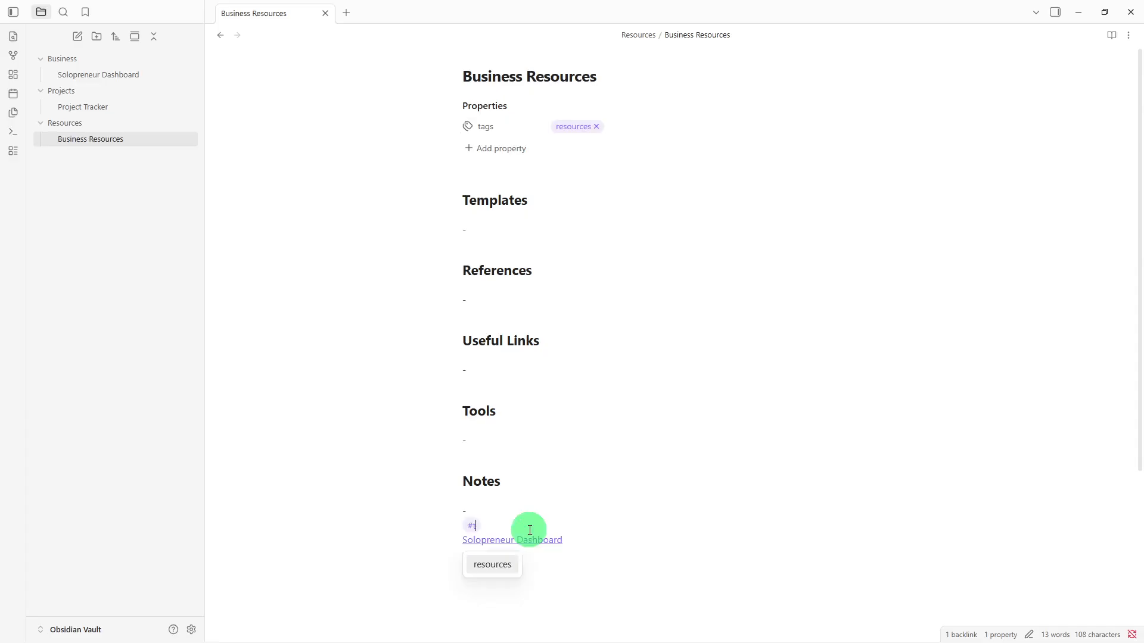
type("emplates ")
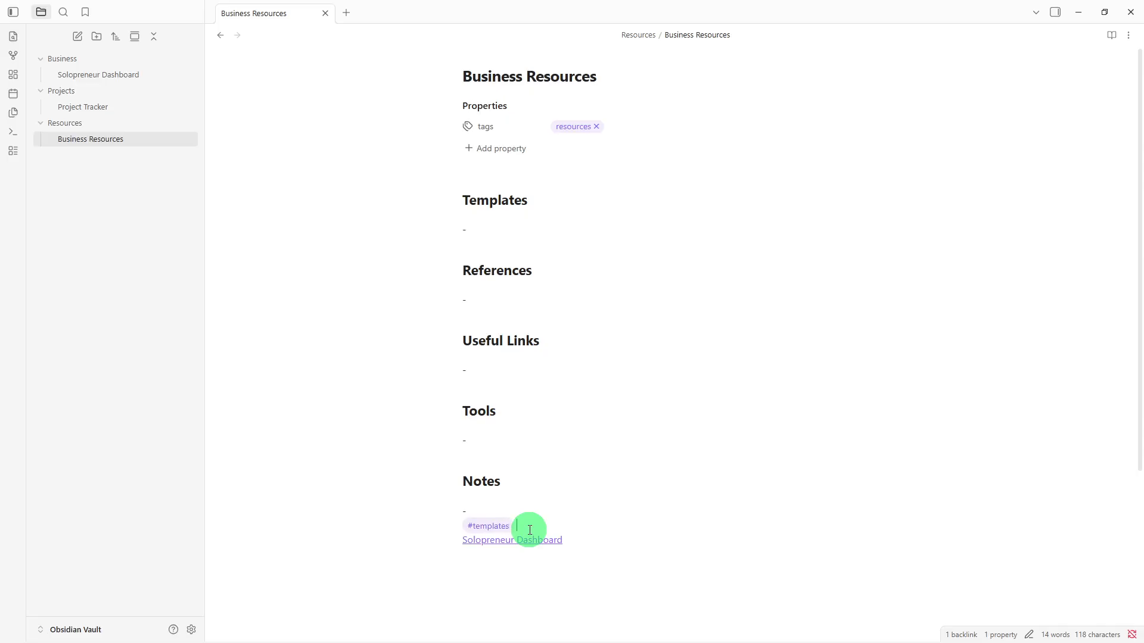
type("#pla")
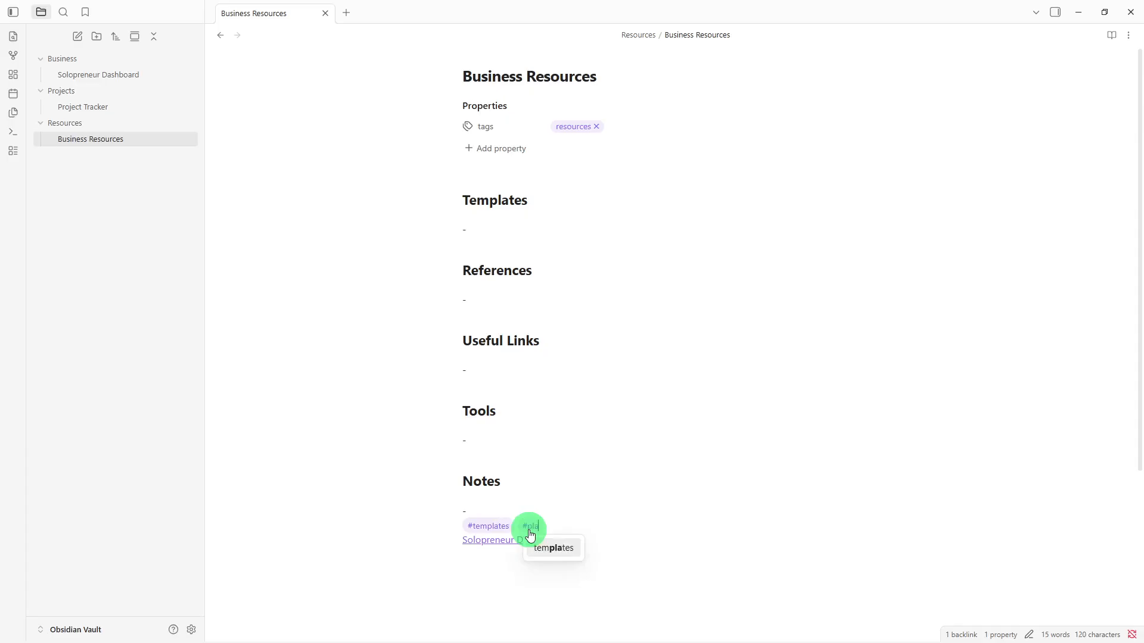
type("nning")
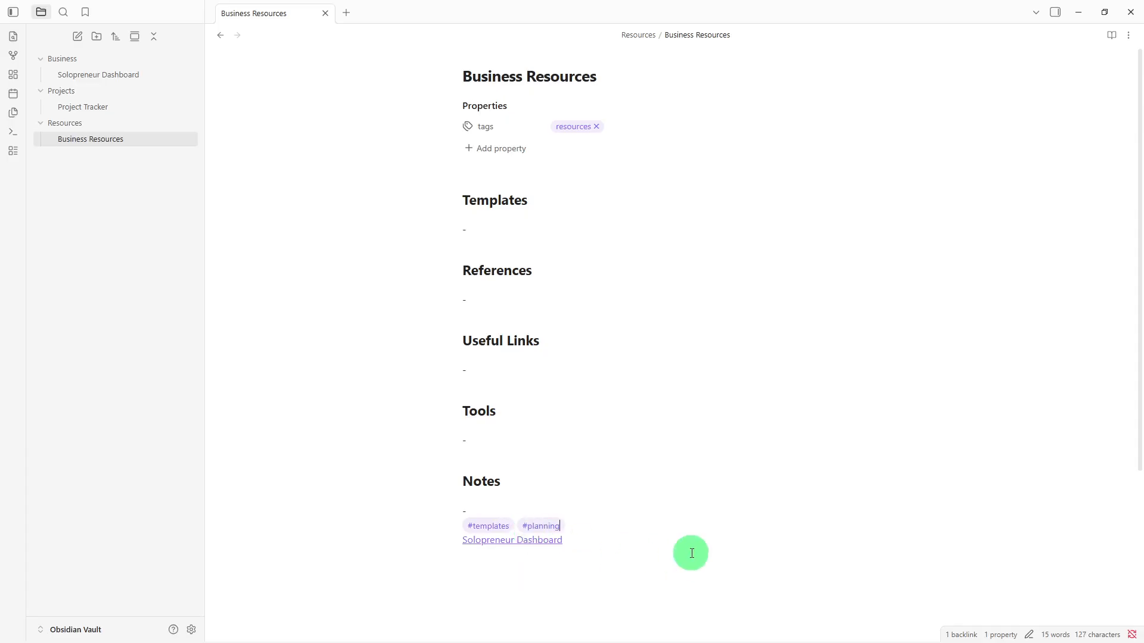
left_click(692, 552)
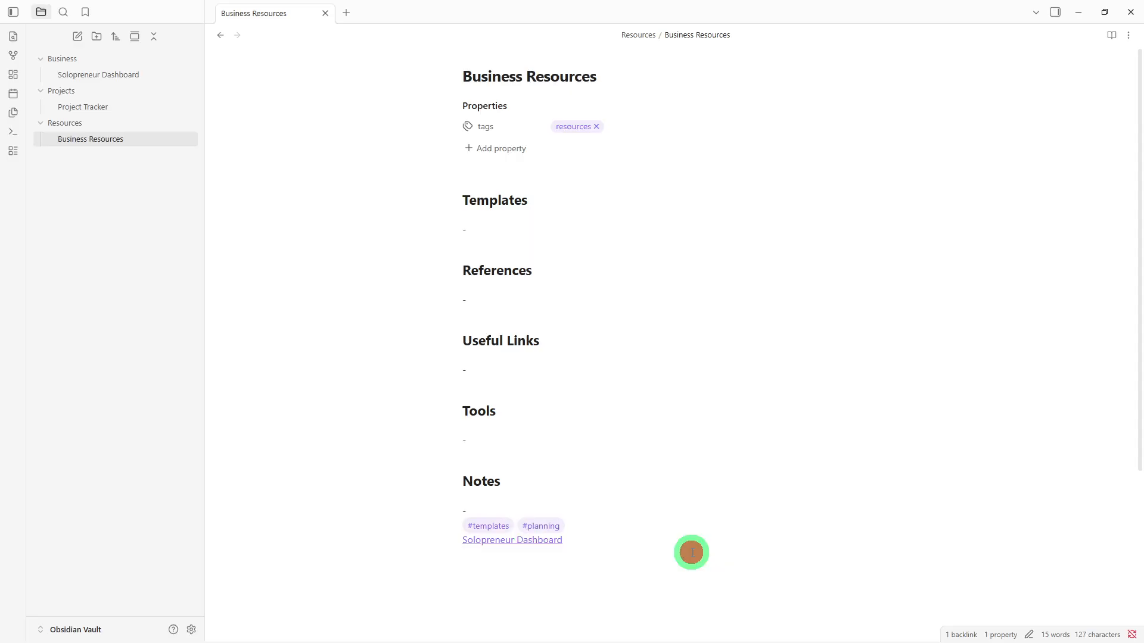